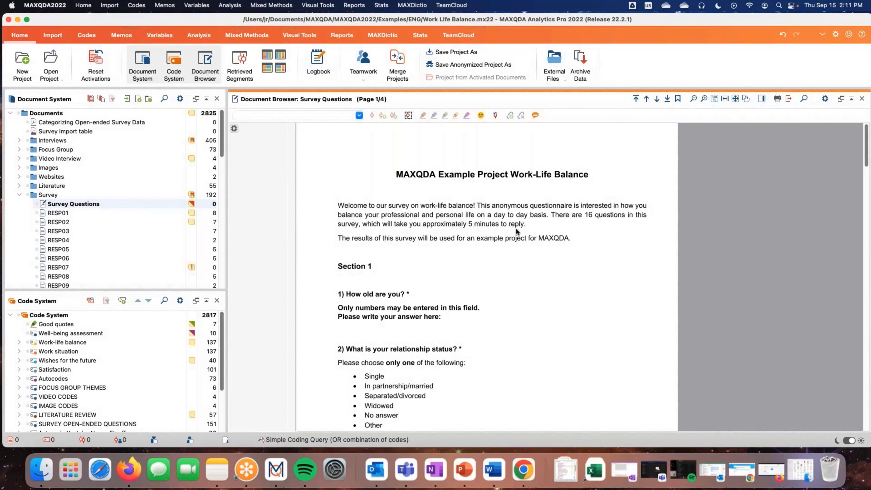
Review the Survey Questions document from the introduction through question 8 on changing the current time allocation
scroll(516, 232, "down", 3)
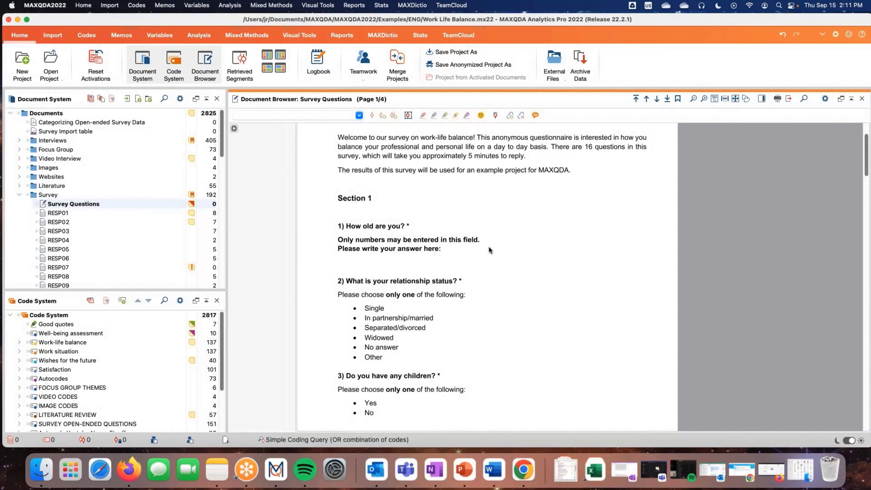
scroll(490, 249, "down", 5)
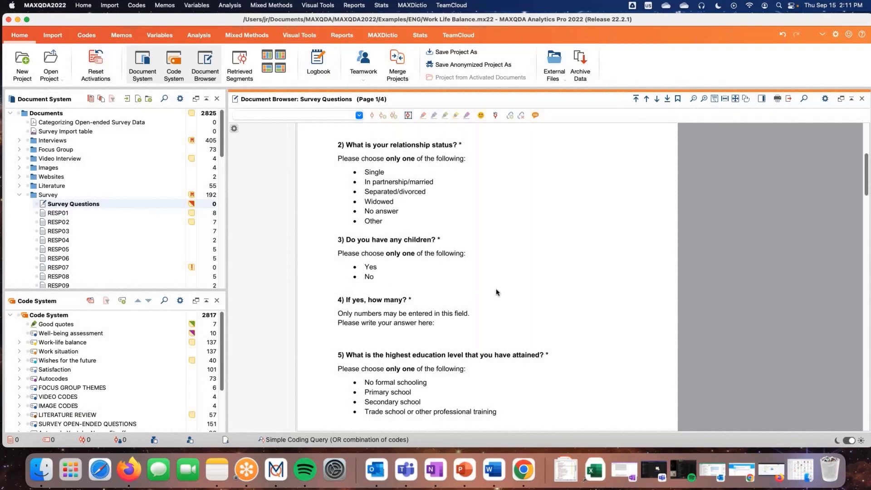
scroll(496, 292, "down", 5)
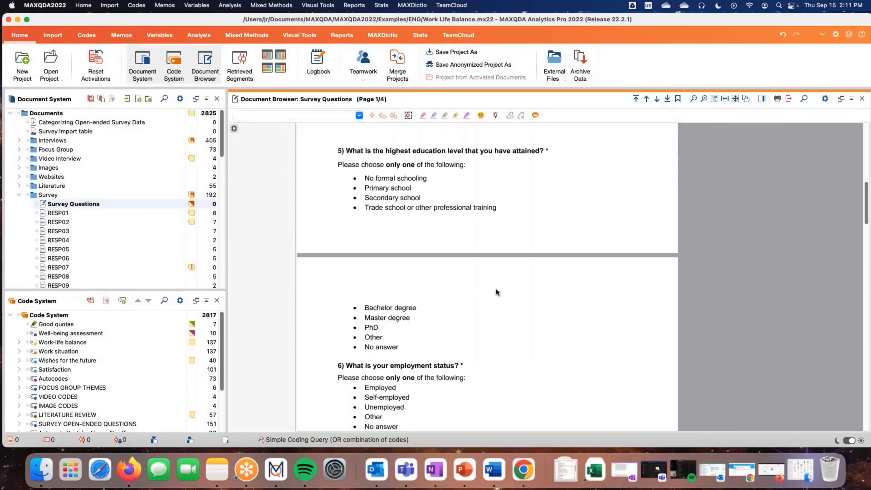
scroll(497, 292, "down", 5)
scroll(497, 292, "down", 3)
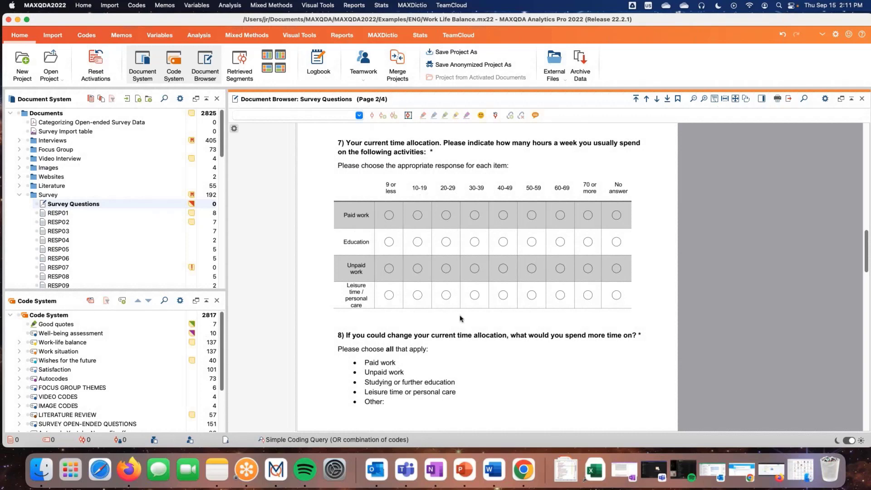
scroll(522, 333, "down", 3)
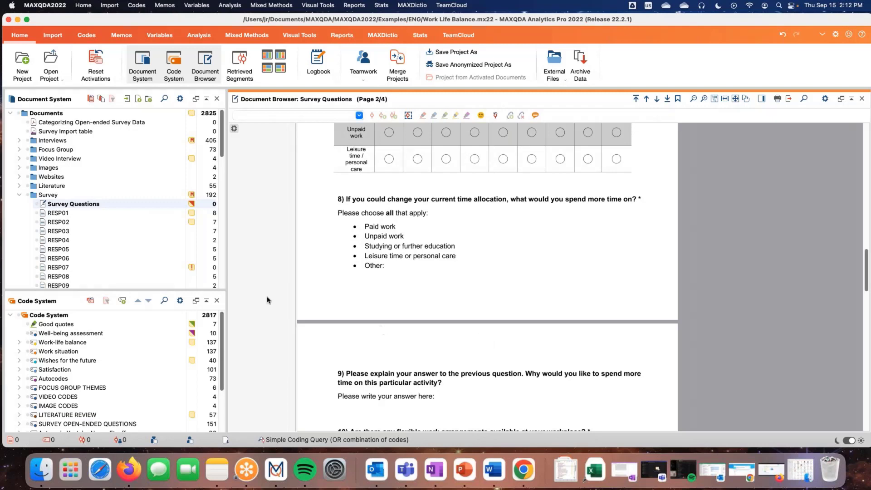
Open the survey responses RESP01, RESP02, RESP03 and RESP04 one after another to view their answers and codes
double_click(68, 214)
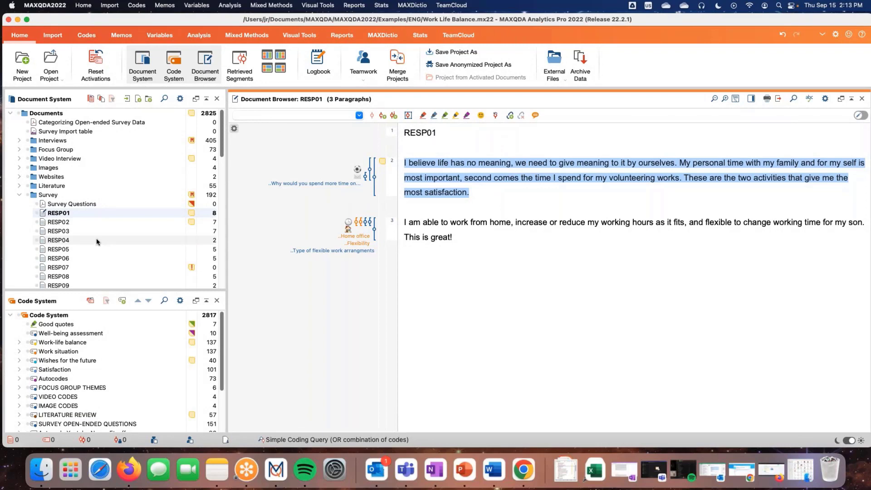
double_click(64, 222)
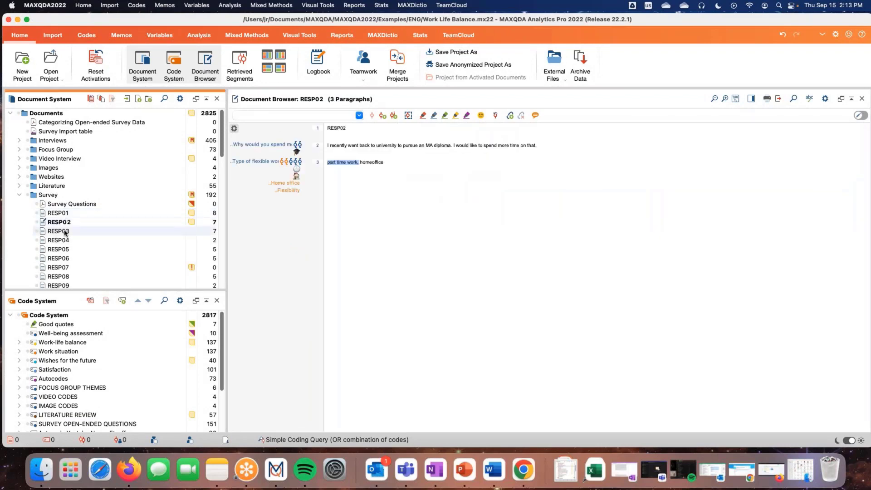
double_click(64, 231)
double_click(64, 240)
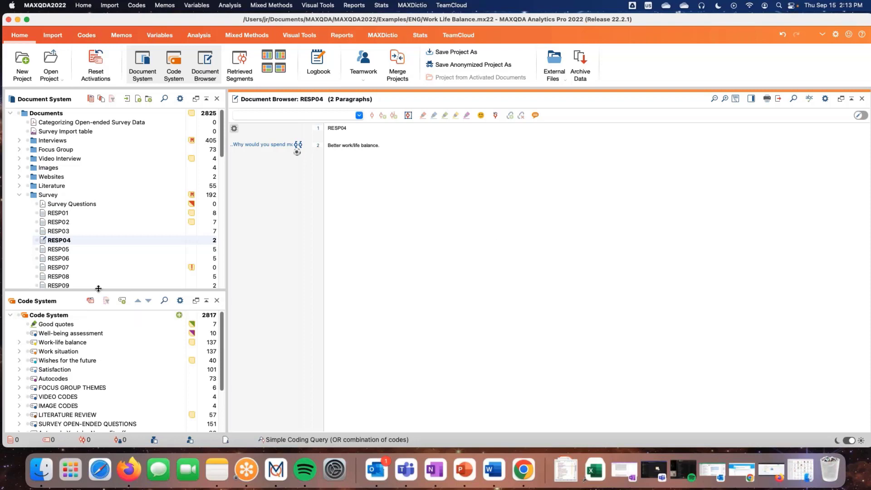
Enlarge the code list, expand the SURVEY OPEN-ENDED QUESTIONS code, and open the Survey Import table document
left_click_drag(98, 289, 97, 207)
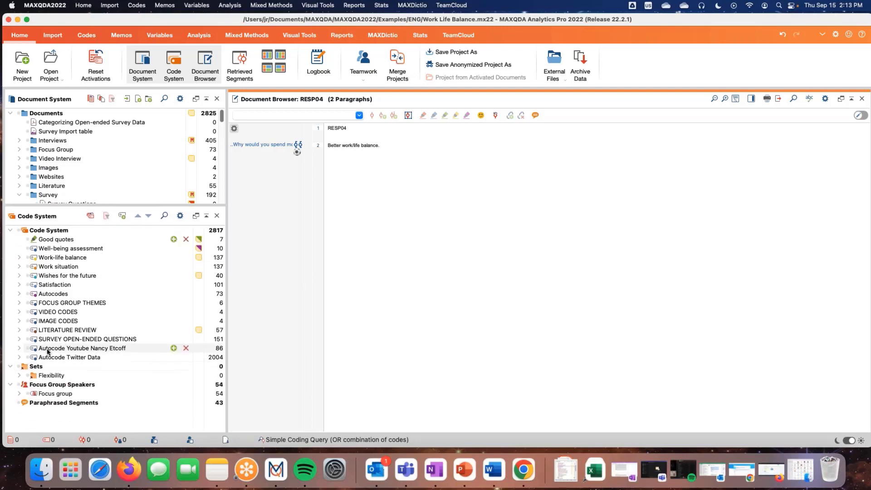
left_click(20, 340)
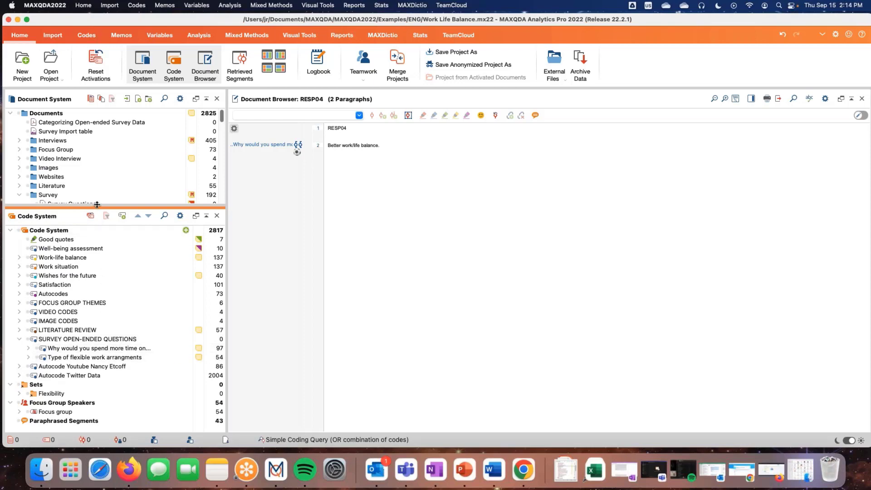
left_click_drag(97, 205, 97, 238)
double_click(61, 132)
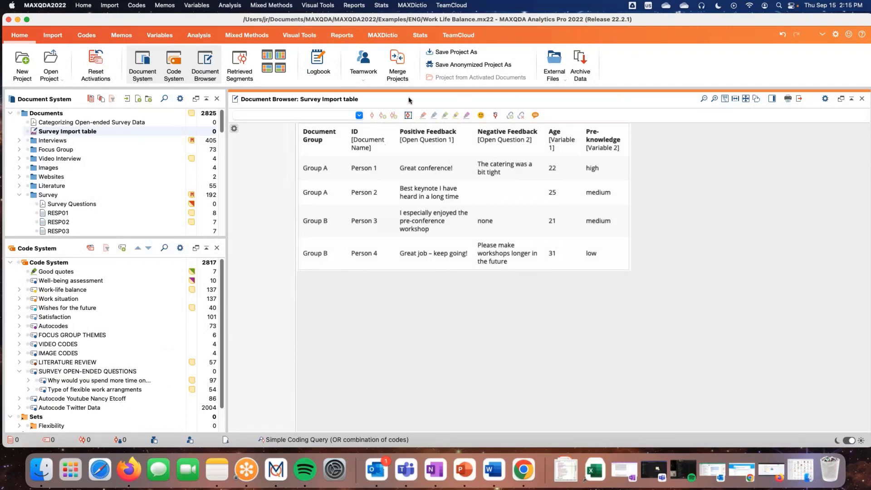
Start Categorize Survey Data, replacing the preset code by assigning SURVEY OPEN-ENDED QUESTIONS from the code system
left_click(199, 37)
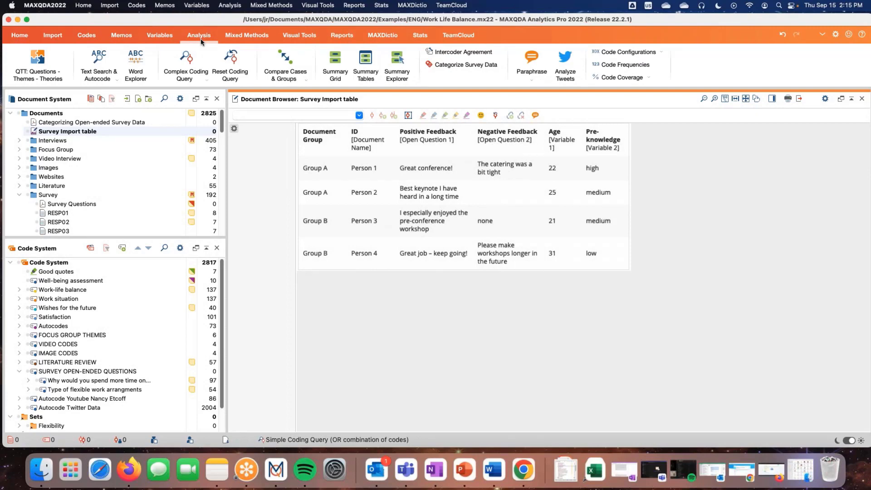
left_click(450, 68)
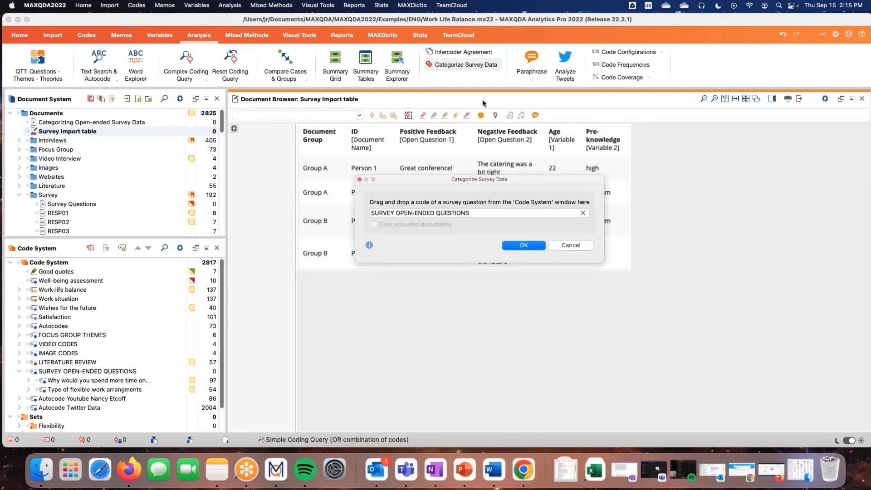
left_click(583, 213)
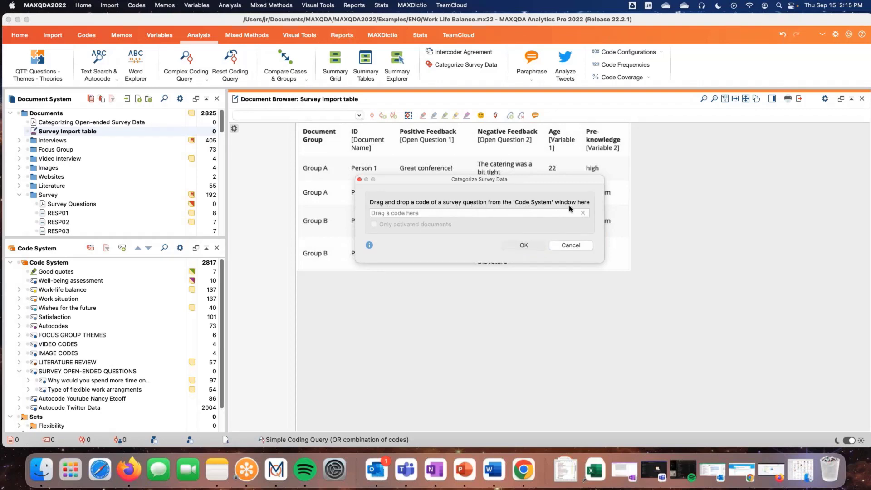
left_click_drag(494, 183, 569, 229)
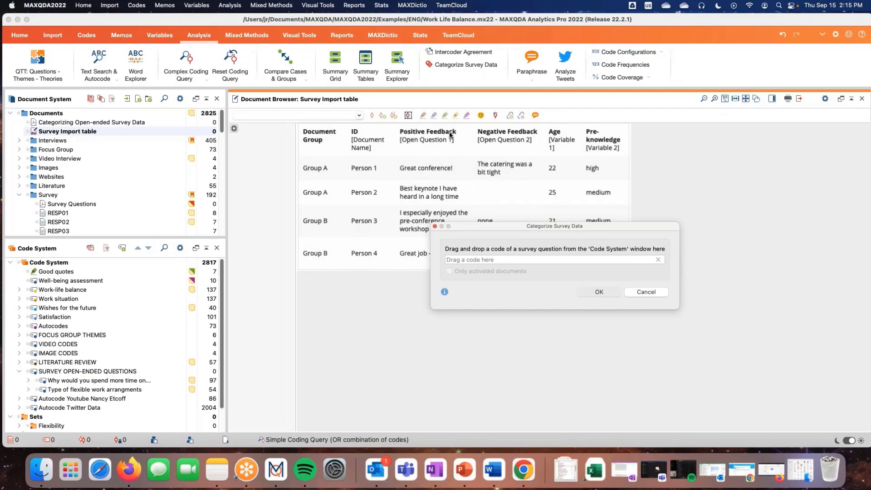
left_click_drag(520, 225, 513, 157)
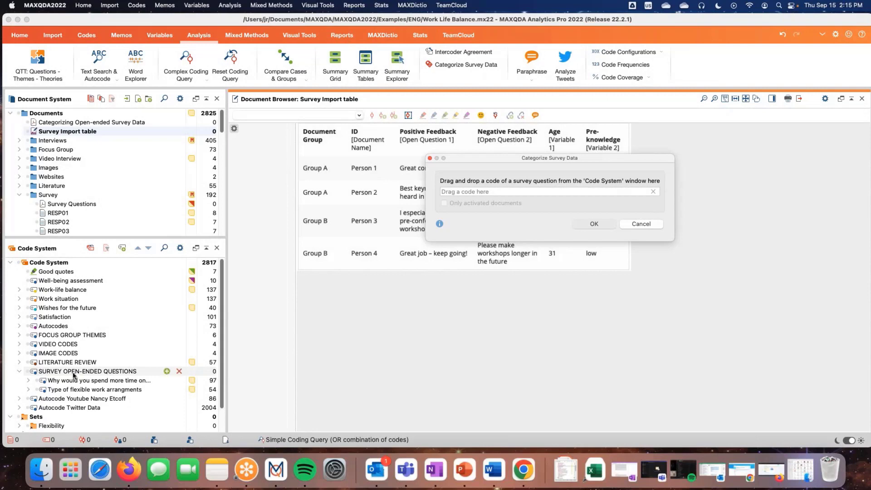
left_click_drag(75, 376, 464, 194)
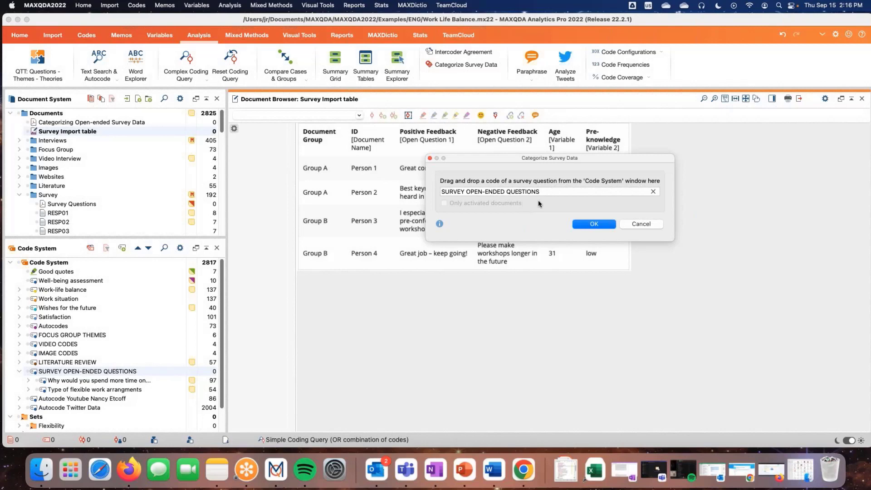
left_click(591, 225)
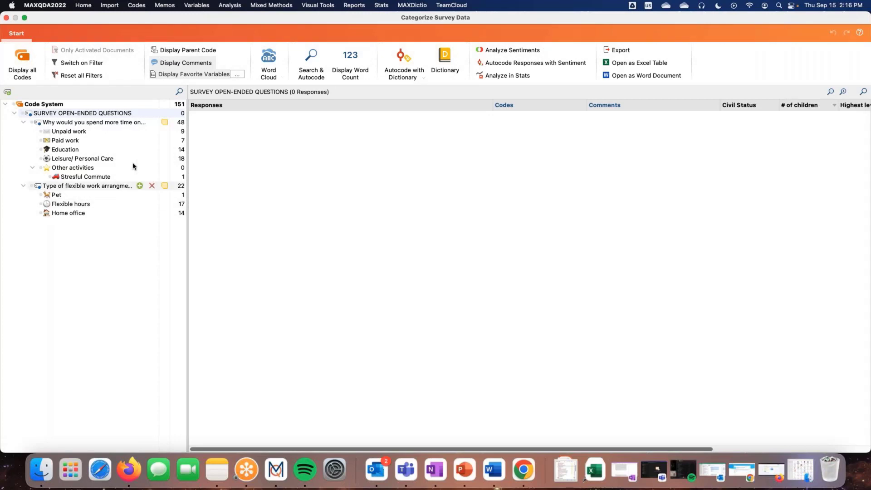
Display the responses for "Why would you spend more time on..." and read the question text in its code memo
left_click(63, 125)
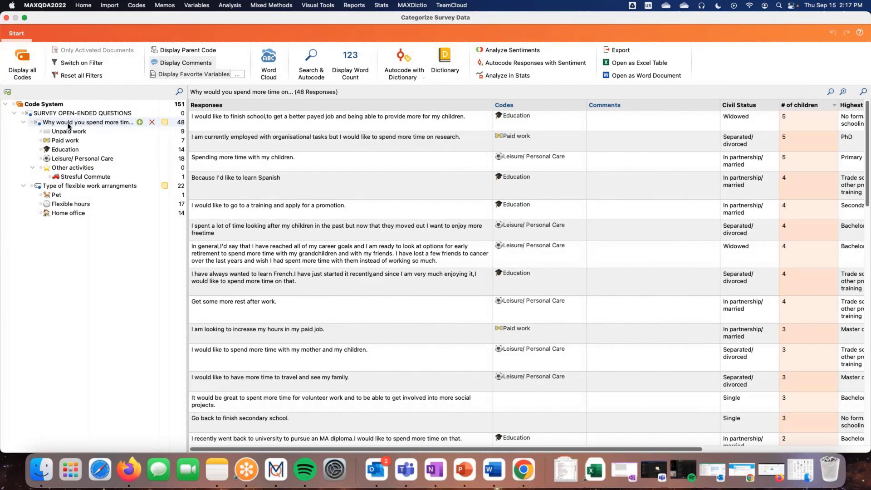
double_click(164, 123)
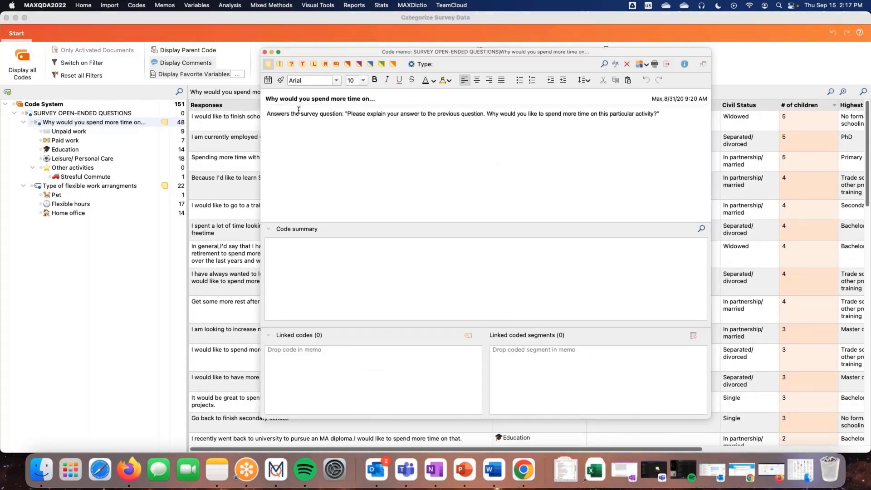
left_click_drag(268, 114, 660, 114)
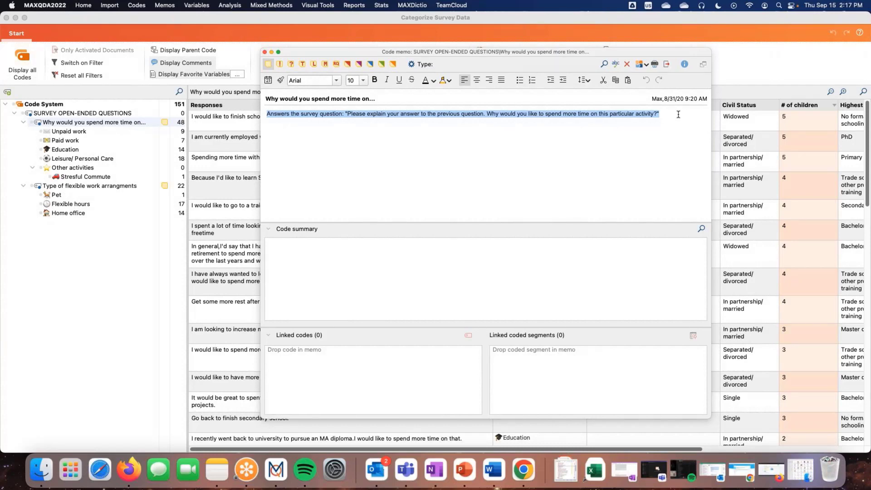
left_click(679, 114)
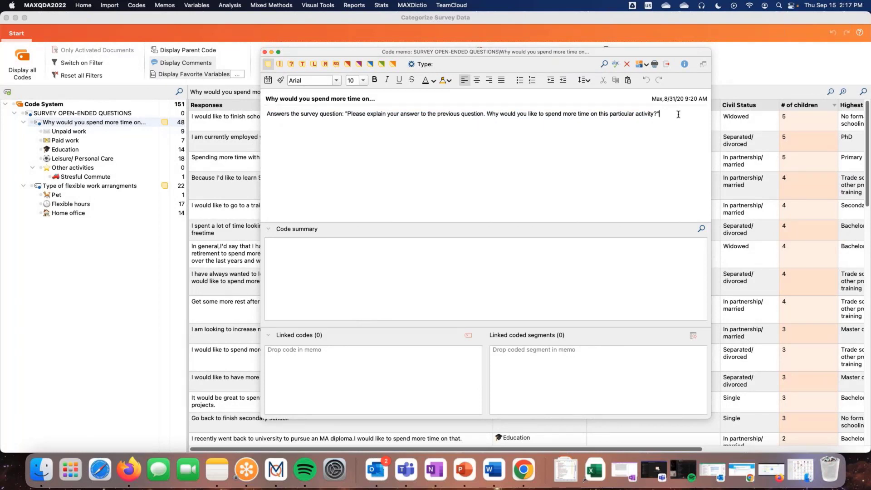
left_click(265, 52)
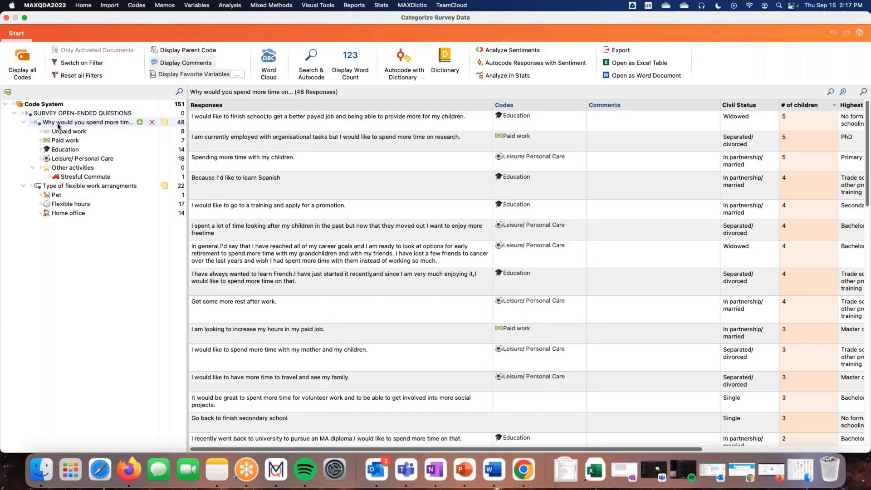
Compare the responses coded Unpaid work with those of the parent question, ending on the parent question's responses
left_click(80, 133)
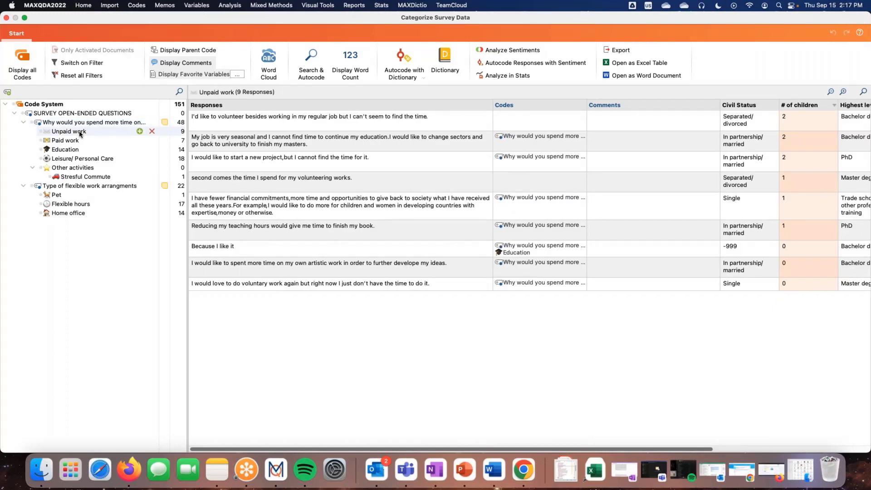
left_click(80, 125)
left_click(81, 131)
left_click(66, 124)
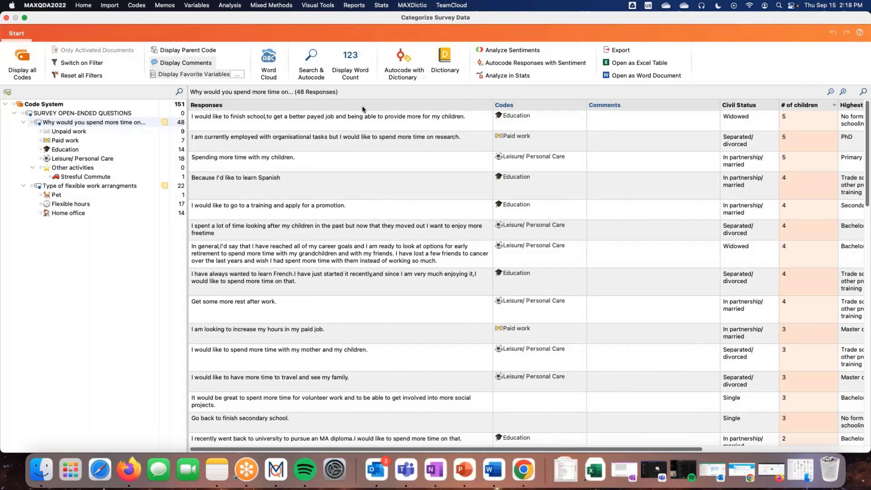
Narrow the Responses column and display the Document column in the responses table
left_click_drag(492, 108, 438, 106)
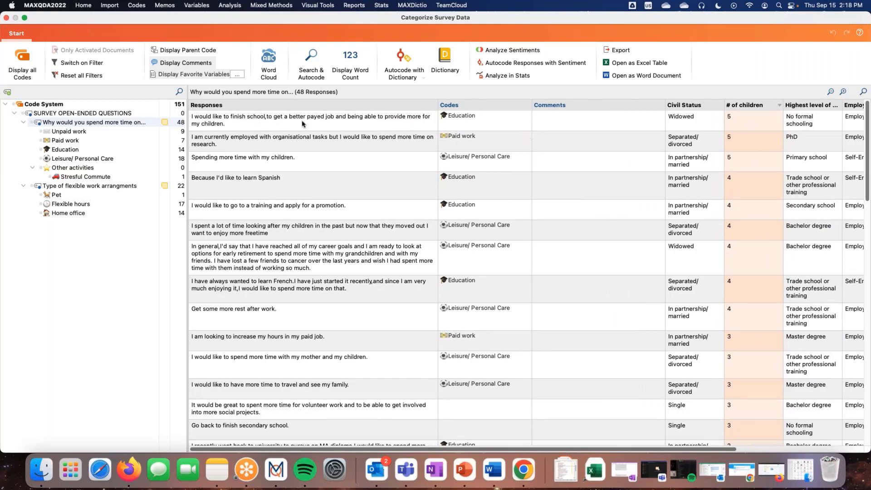
right_click(210, 107)
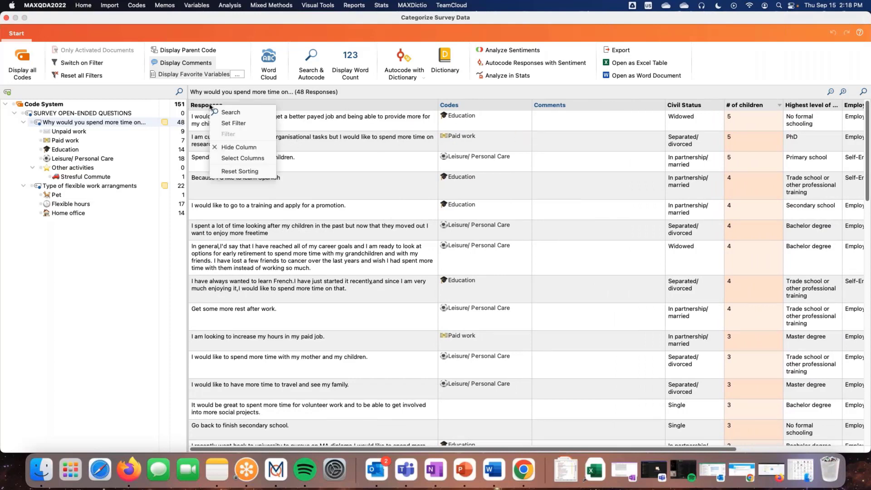
left_click(244, 158)
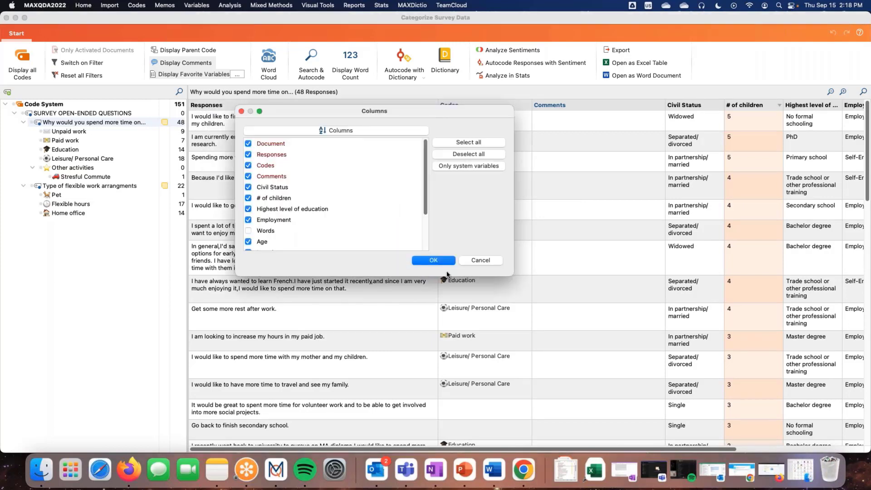
left_click(436, 262)
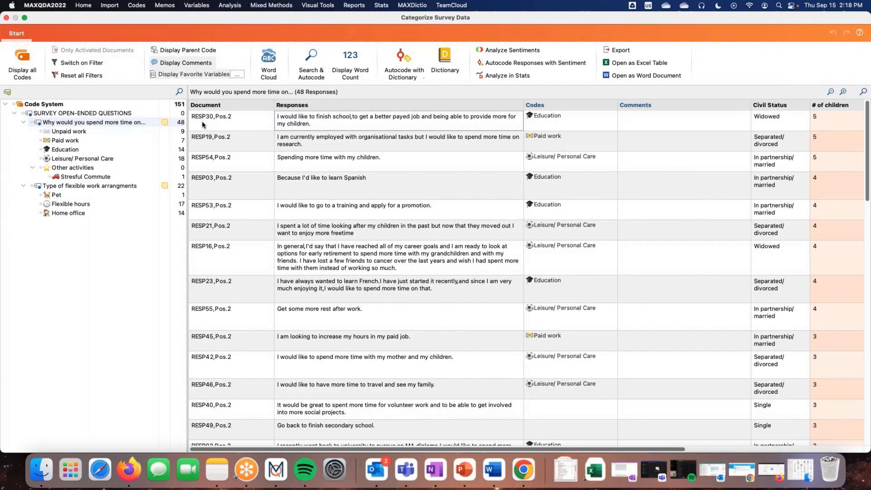
Hide the Document column and narrow the Responses column slightly further
right_click(230, 108)
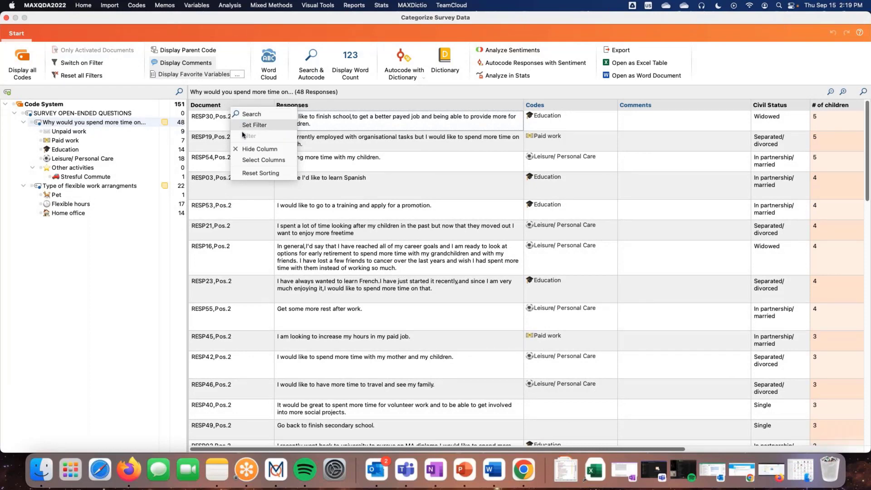
left_click(244, 150)
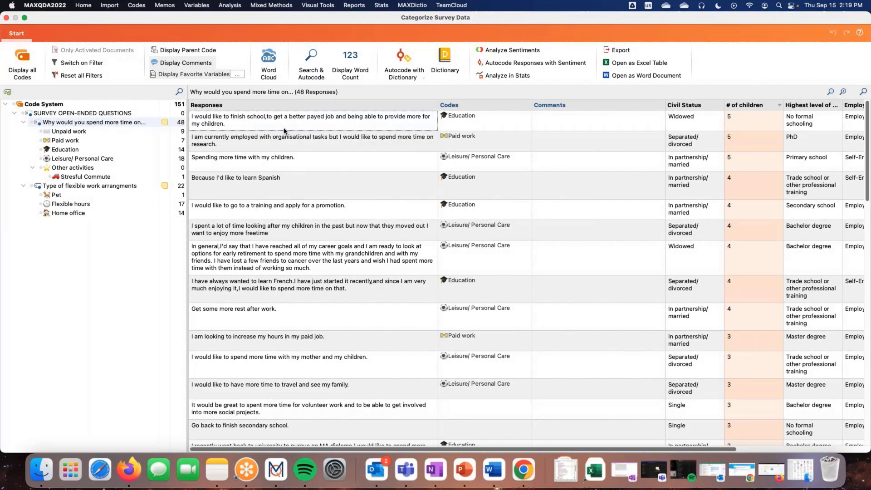
mouse_move(438, 105)
left_mouse_down()
mouse_move(354, 105)
mouse_move(432, 105)
left_mouse_up()
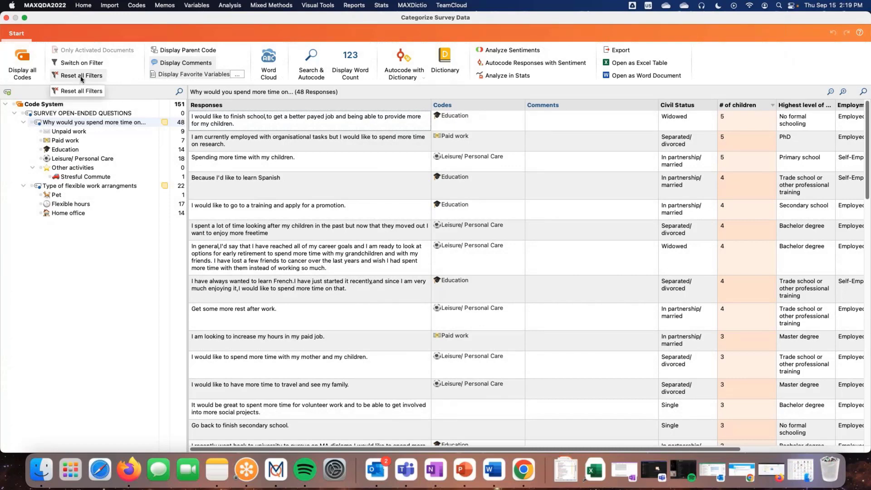
Switch the comments column and the favorite variable columns off and on again, and view the variables across the table
left_click(167, 66)
left_click(168, 66)
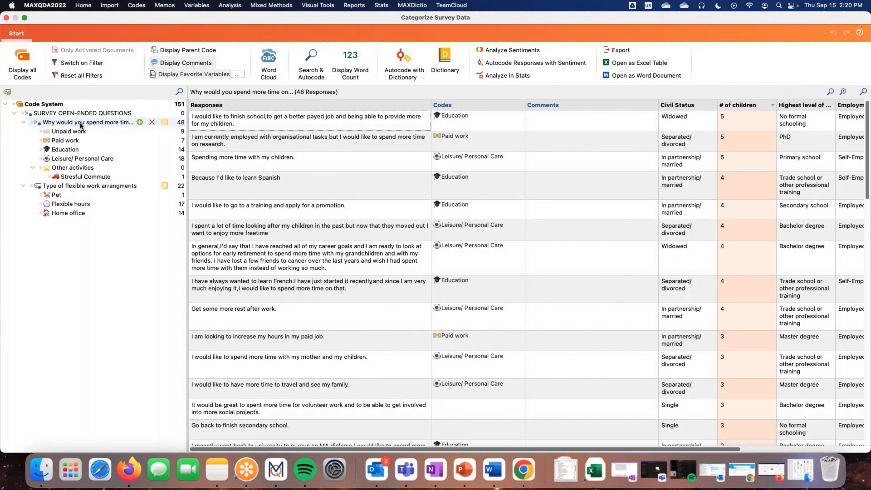
left_click(174, 77)
left_click(174, 76)
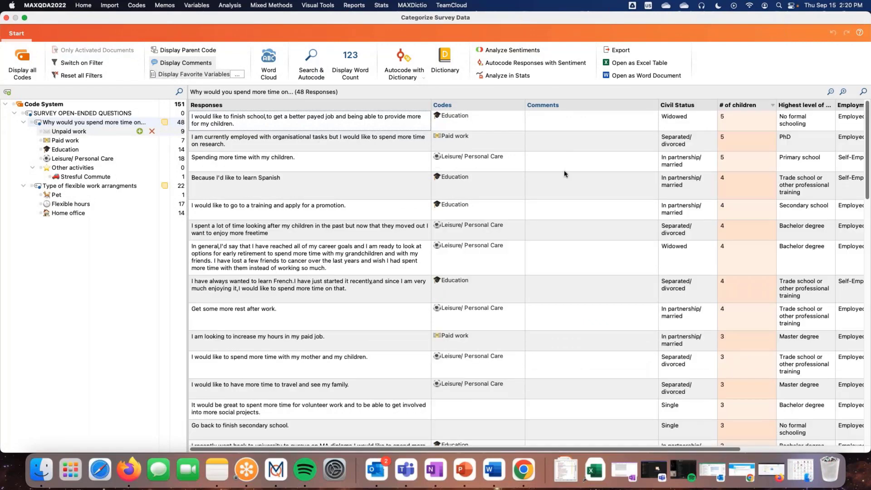
left_click_drag(485, 452, 606, 452)
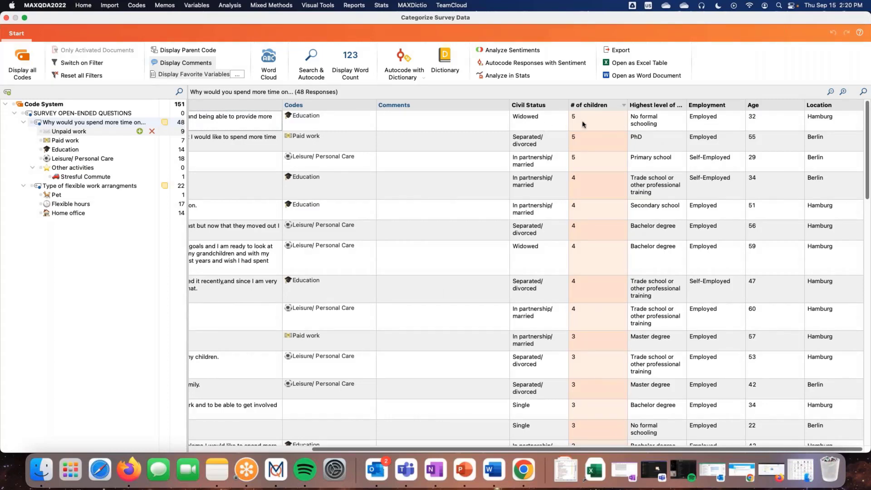
left_click(194, 74)
left_click(195, 75)
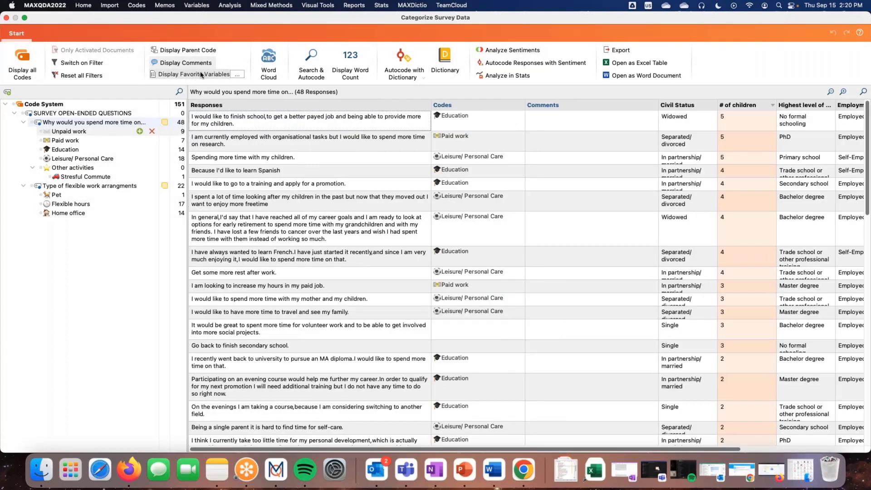
Review the list of document variables available as columns in the responses table, and leave the selection as it is
left_click(238, 75)
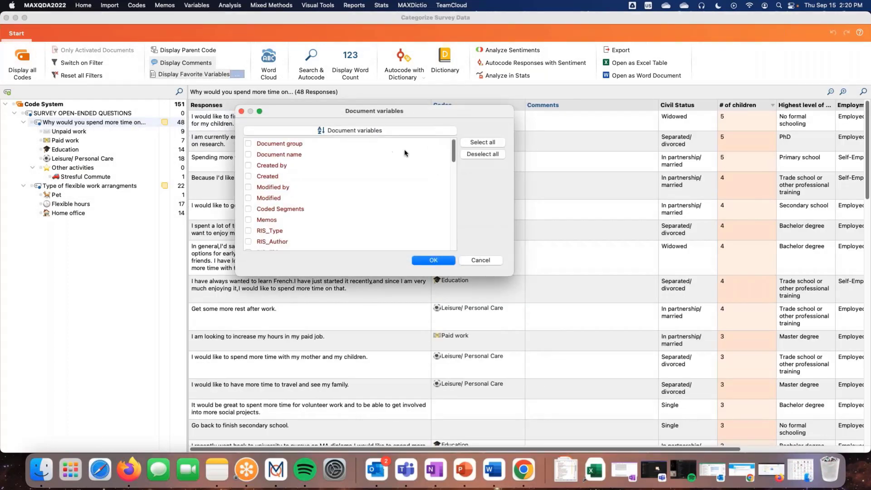
scroll(460, 223, "down", 5)
scroll(460, 222, "down", 4)
scroll(458, 225, "up", 7)
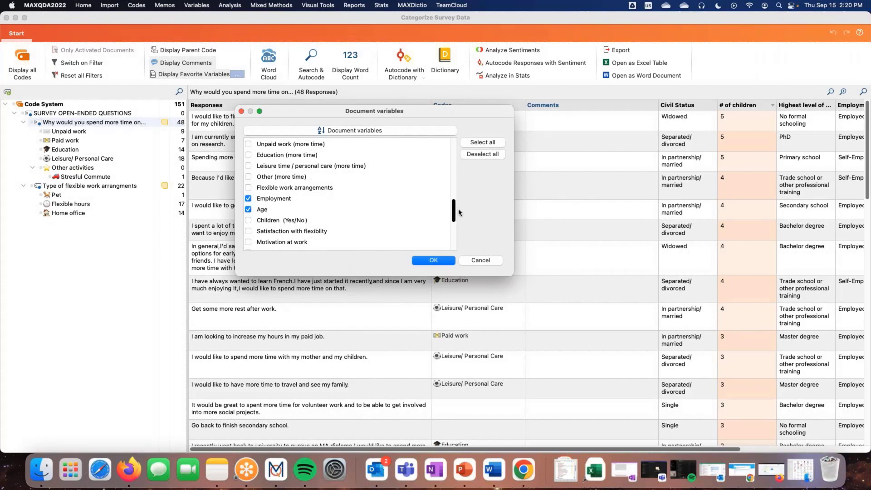
scroll(458, 209, "up", 10)
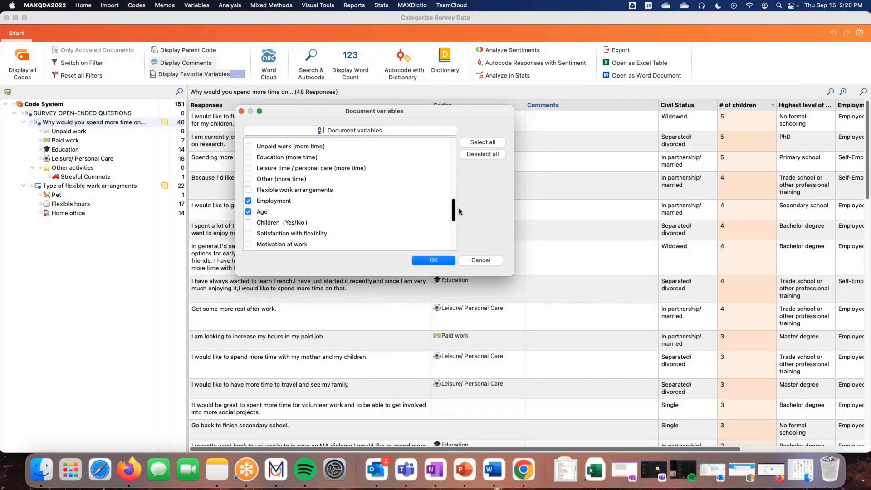
left_click(481, 260)
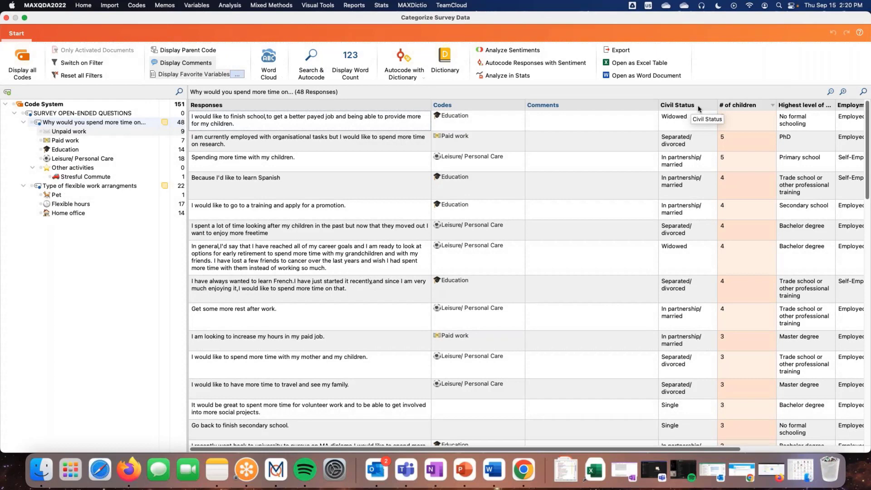
Sort the responses by # of children in both directions, and finish by sorting them by Civil Status
left_click(762, 107)
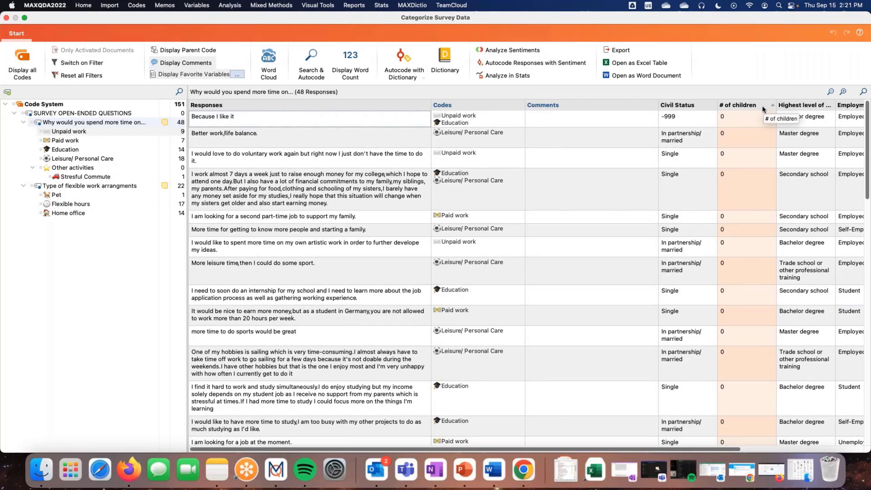
left_click(763, 109)
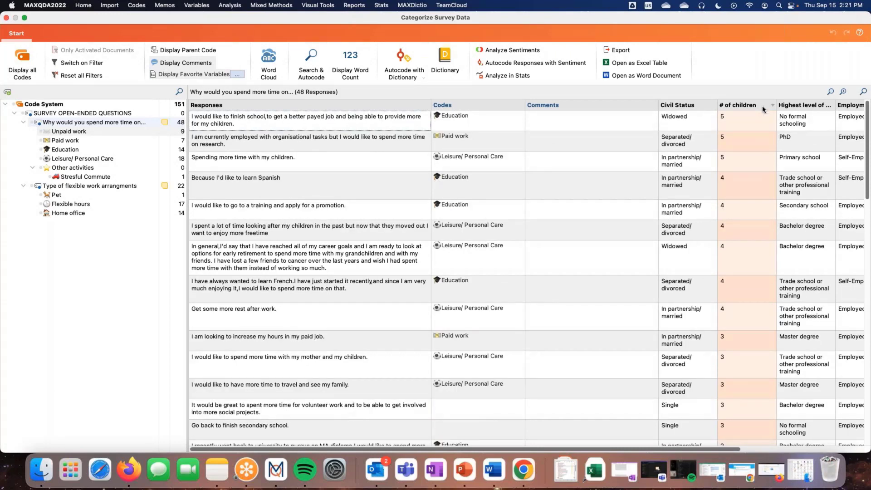
left_click(762, 105)
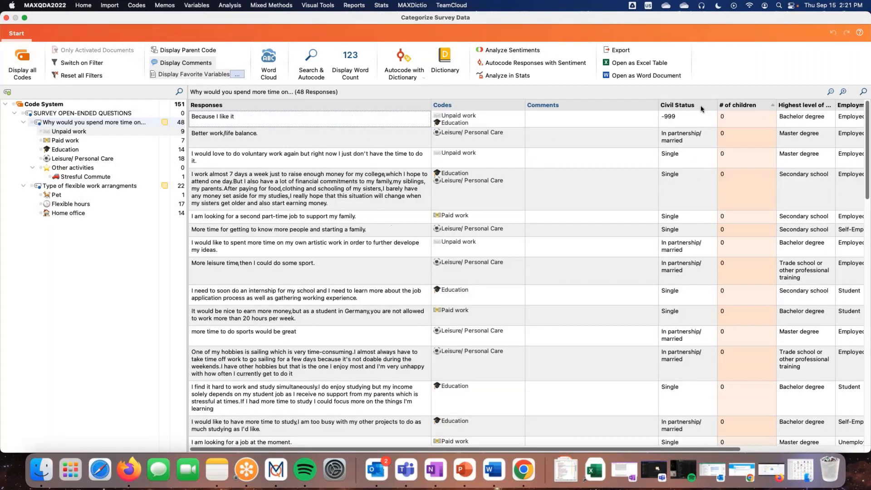
left_click(700, 105)
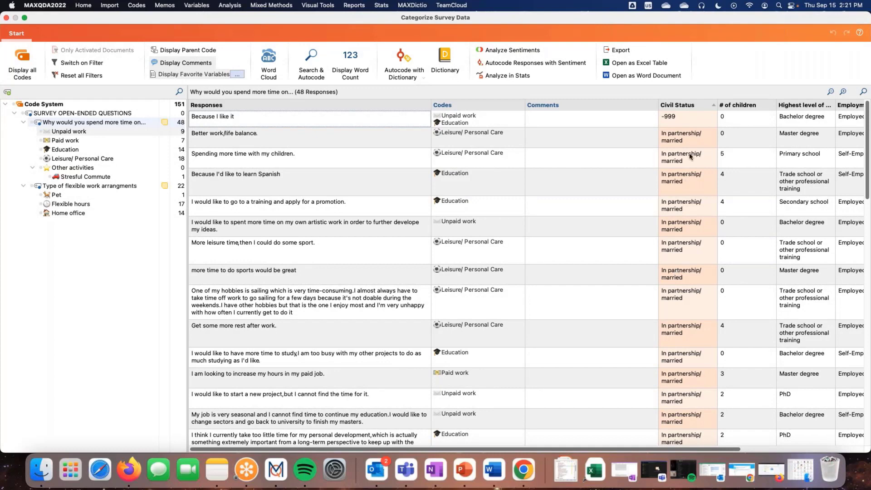
right_click(699, 108)
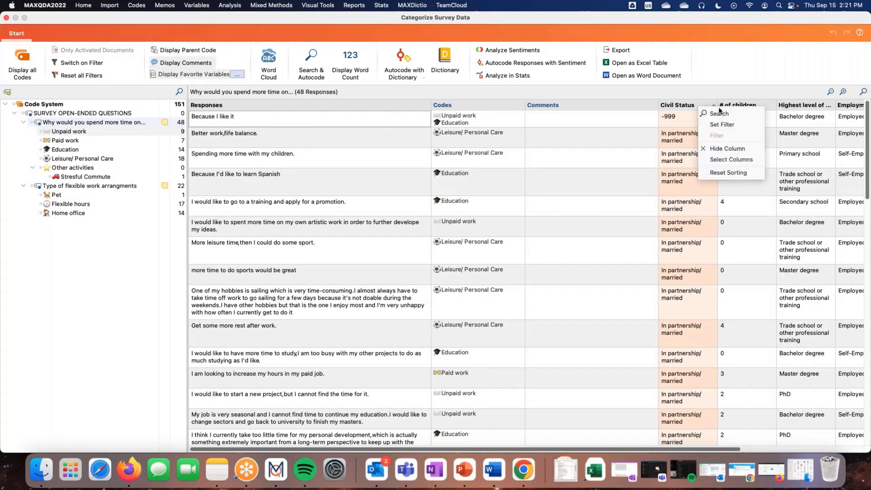
left_click(722, 126)
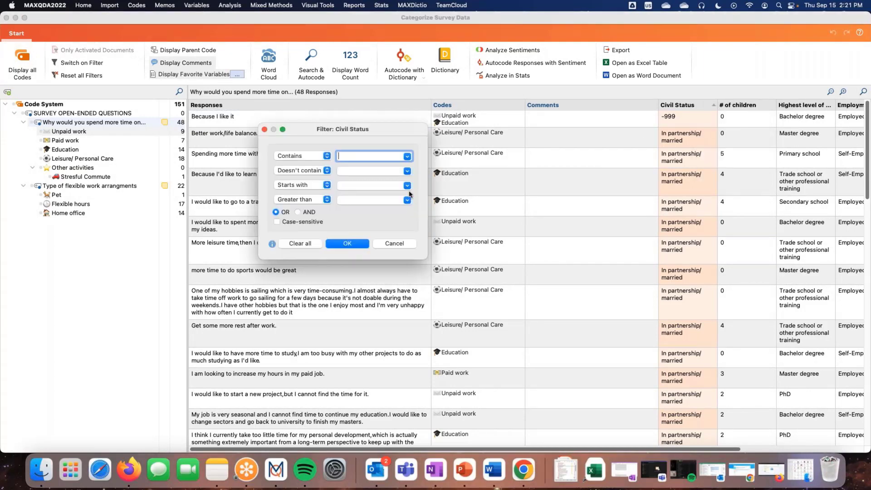
left_click(394, 243)
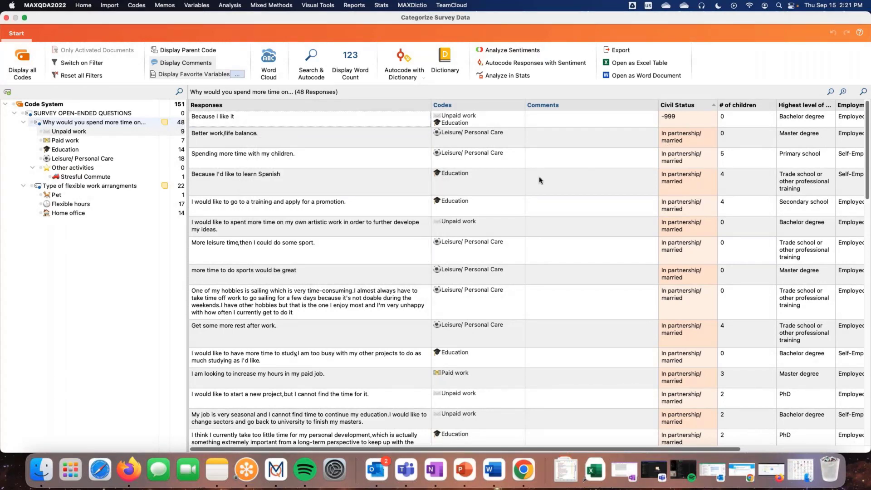
Switch on the filter of the # of children column and set its condition to greater than 1
right_click(764, 105)
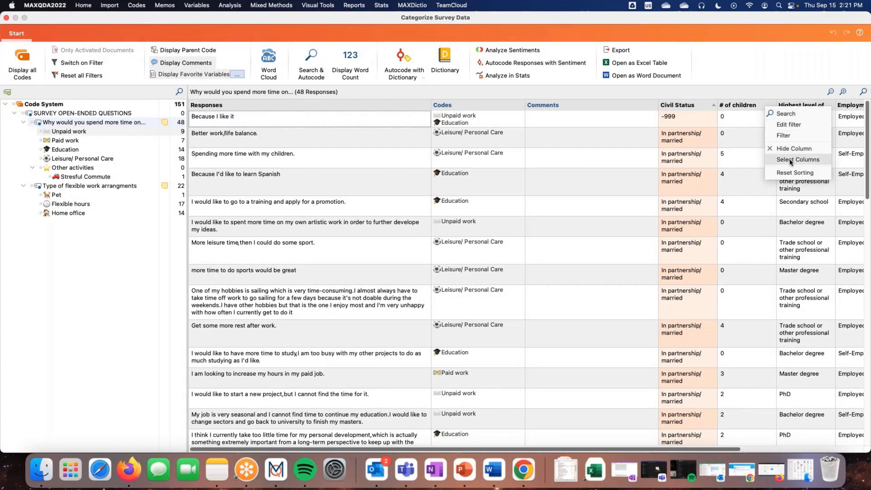
left_click(787, 136)
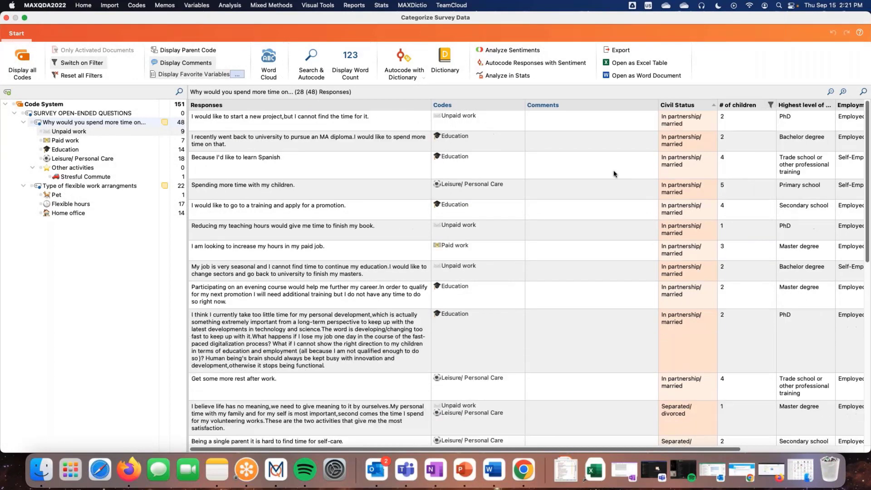
right_click(761, 107)
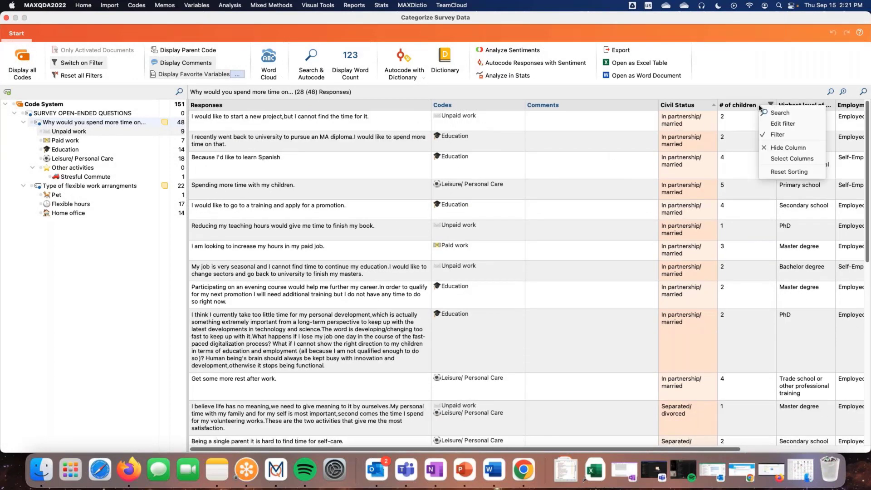
left_click(783, 124)
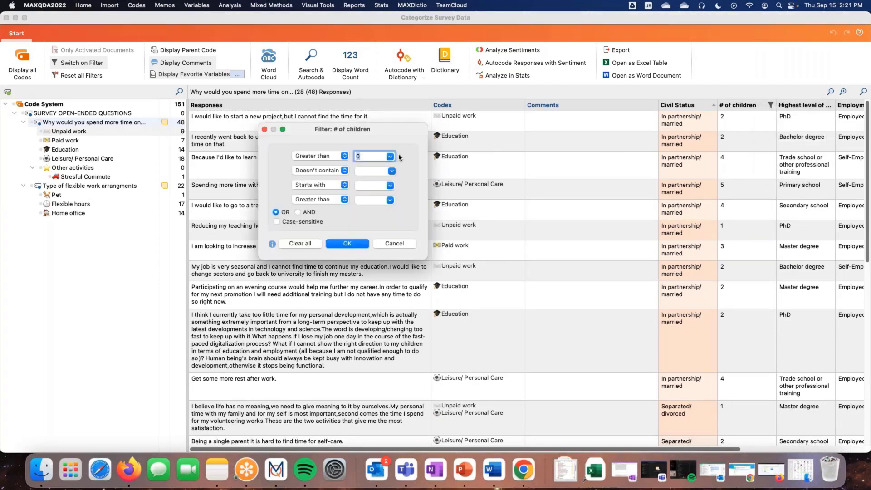
left_click(346, 157)
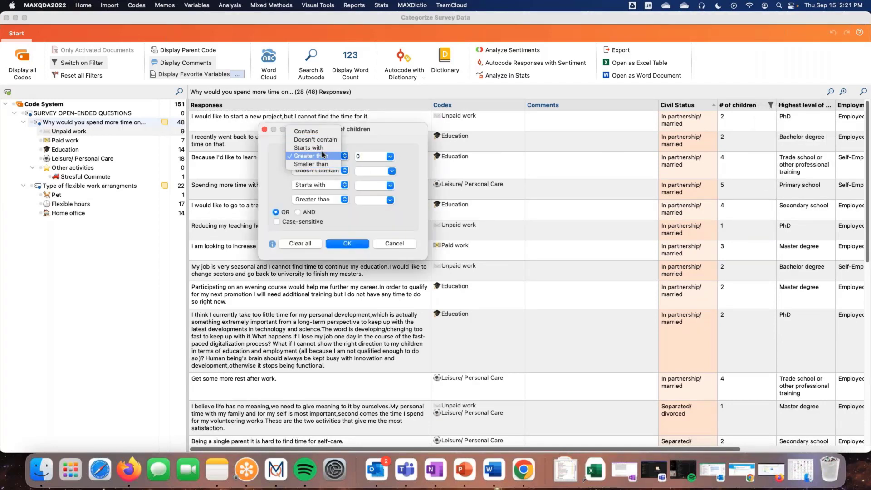
left_click(324, 155)
left_click(391, 159)
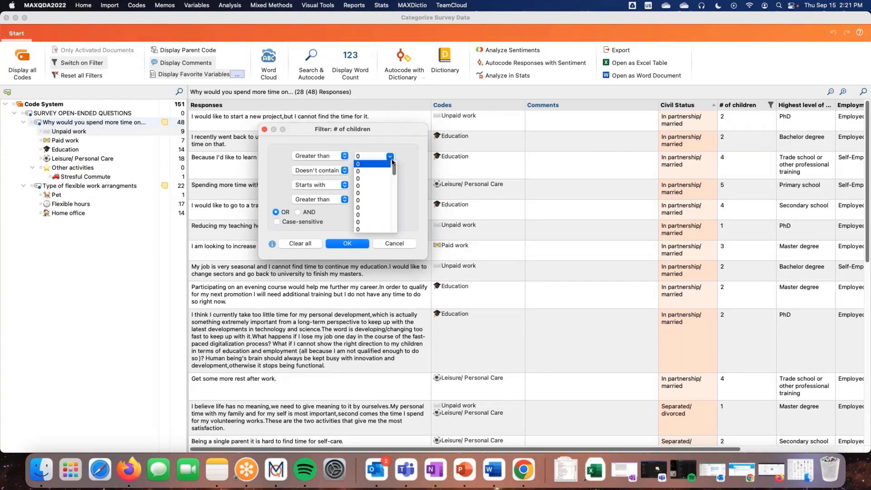
mouse_move(394, 167)
left_mouse_down()
mouse_move(395, 221)
mouse_move(401, 159)
left_mouse_up()
left_click(369, 164)
left_click(392, 158)
left_click_drag(394, 172, 395, 195)
left_click(365, 187)
left_click(356, 245)
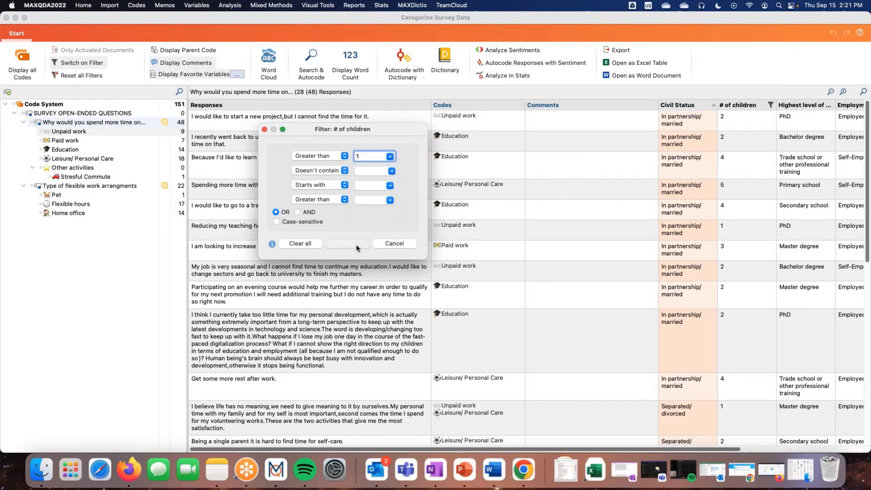
scroll(723, 227, "down", 5)
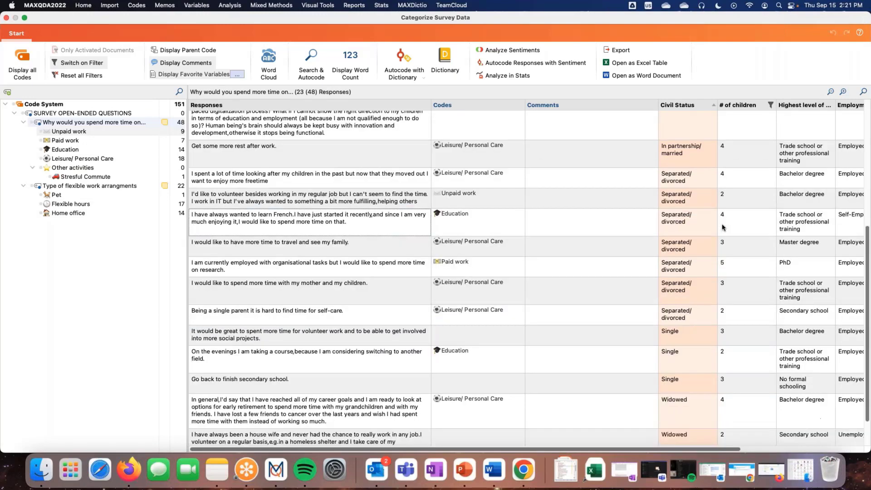
scroll(724, 227, "up", 5)
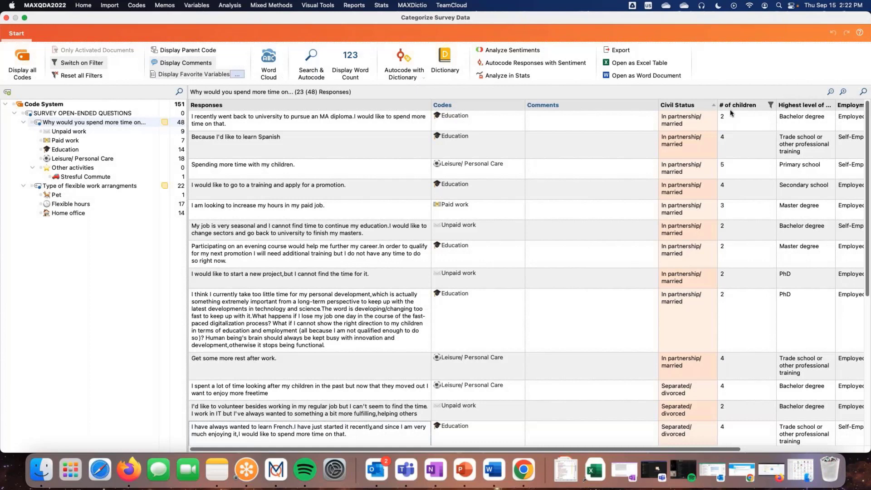
Hide the Comments column, and switch the favorite variable columns off and on again
mouse_move(515, 137)
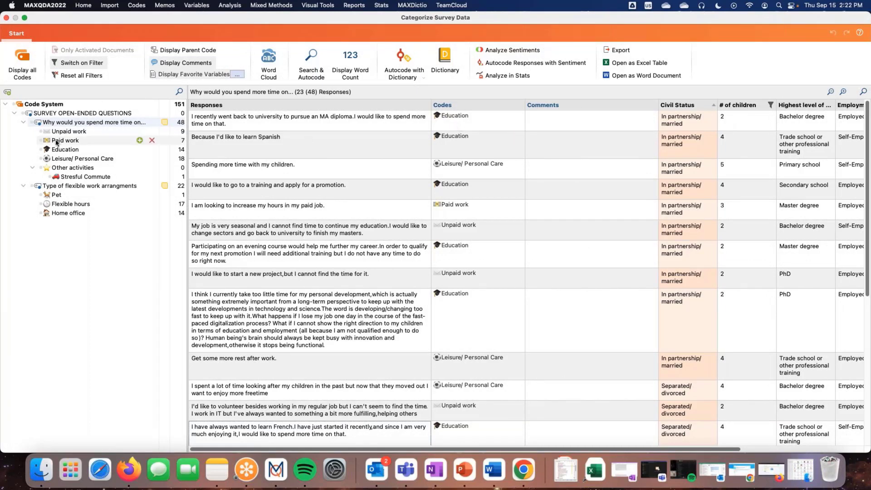
left_click(186, 67)
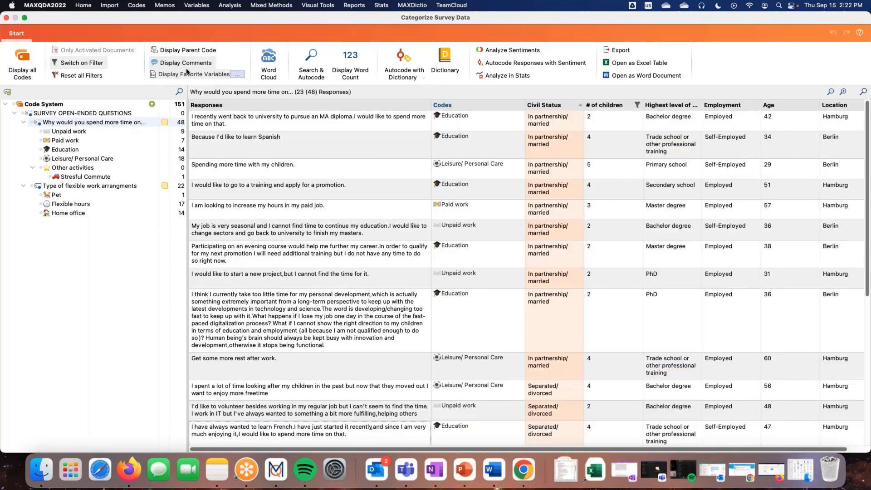
left_click(189, 75)
left_click(188, 76)
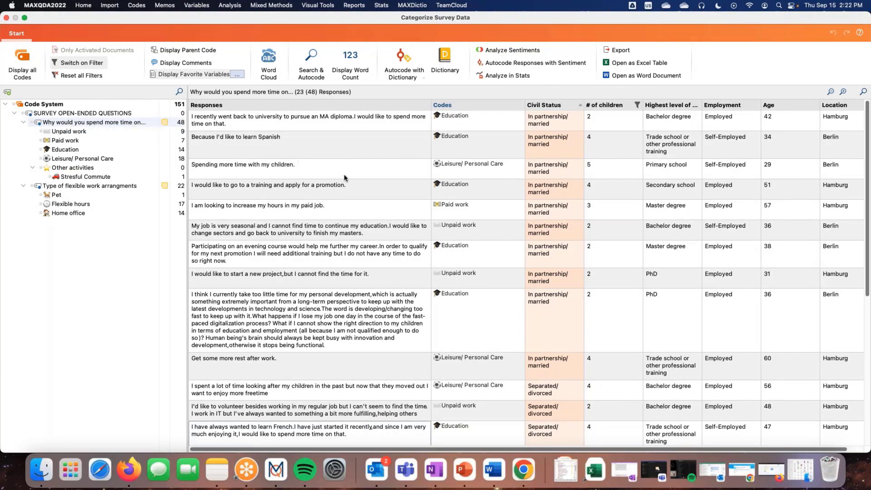
scroll(345, 177, "down", 10)
scroll(348, 182, "up", 10)
Run a sentiment analysis in English on the responses to the "Why would you spend more time on..." question
double_click(75, 122)
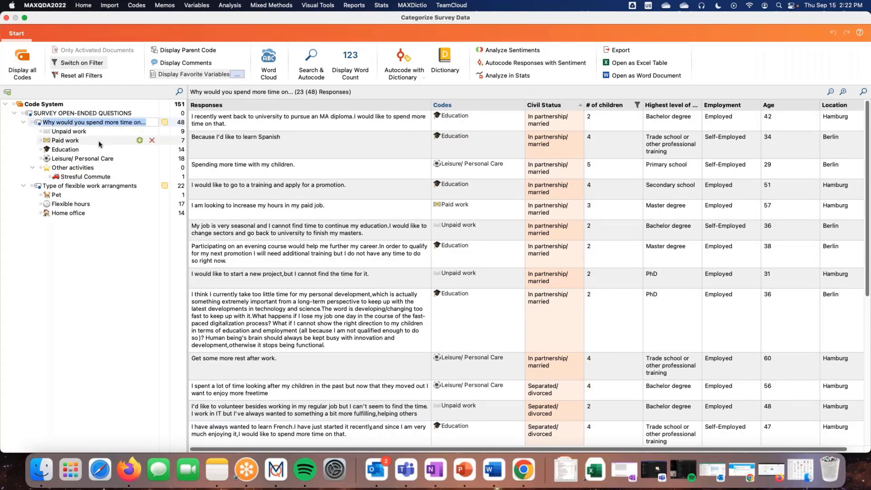
left_click(68, 132)
left_click(67, 123)
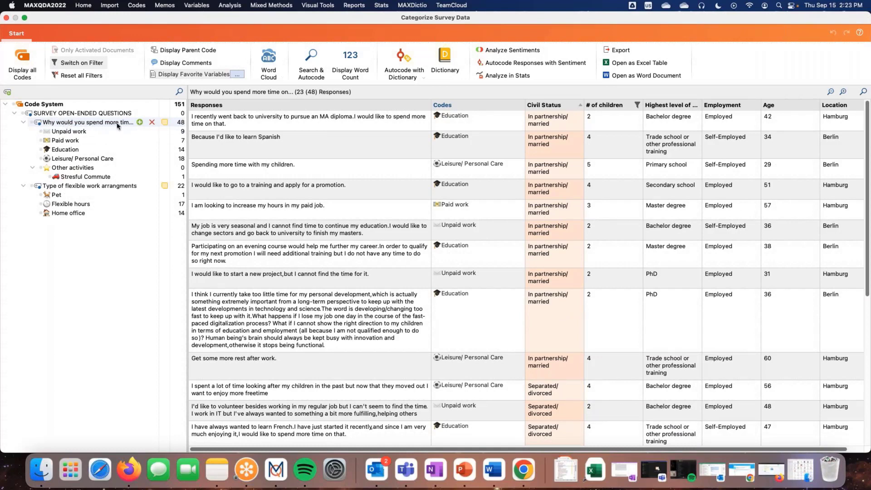
left_click(500, 51)
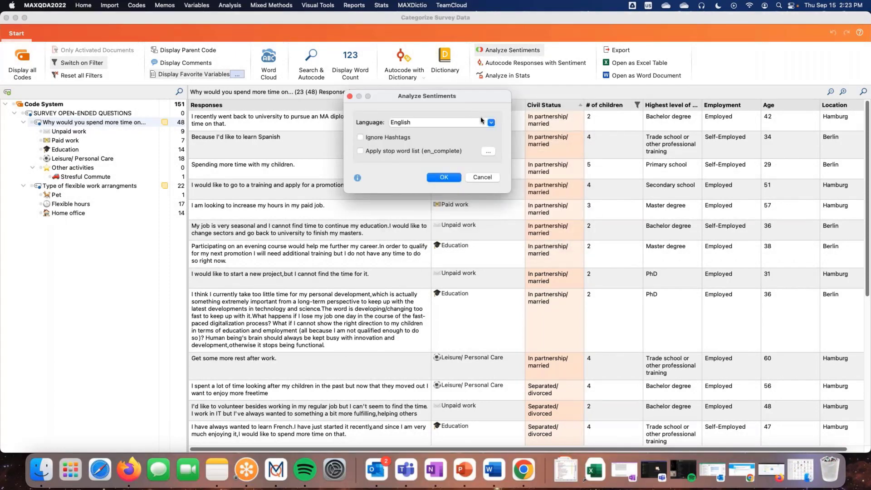
left_click(493, 124)
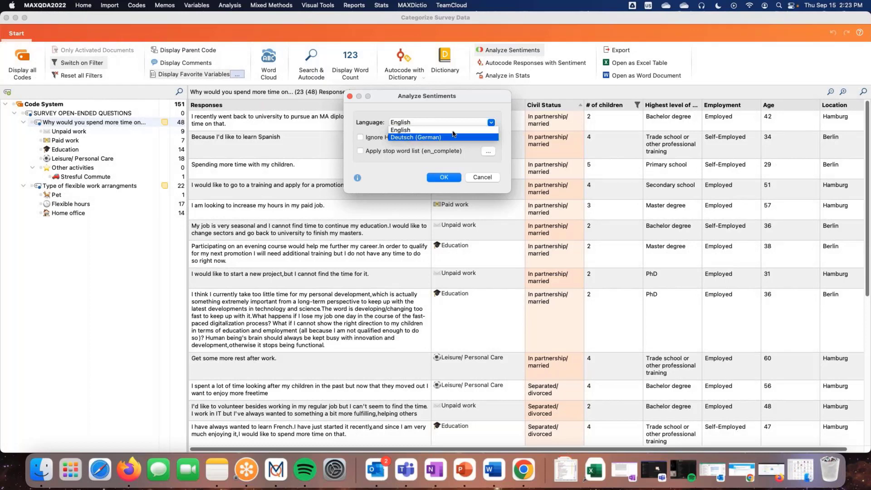
left_click(453, 131)
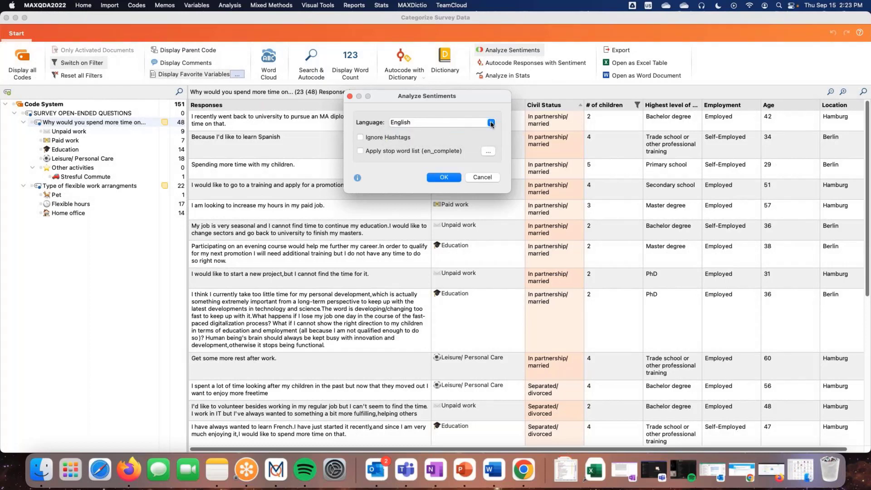
left_click_drag(483, 99, 503, 91)
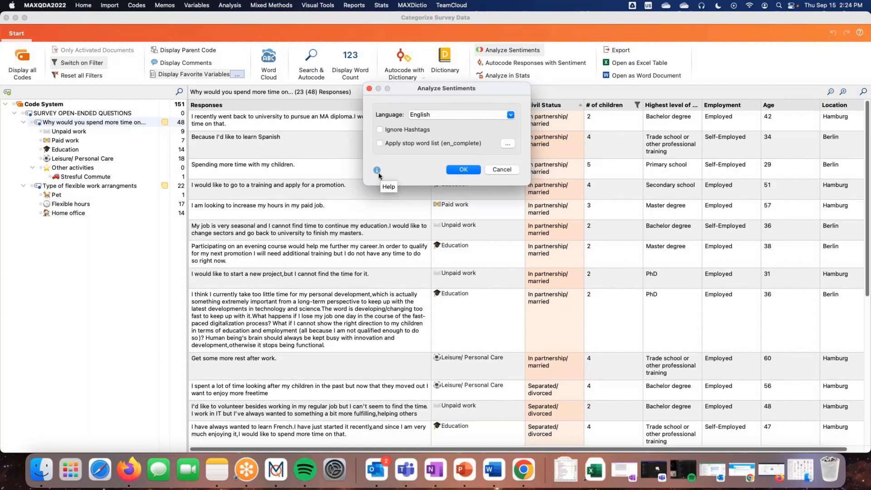
left_click(454, 173)
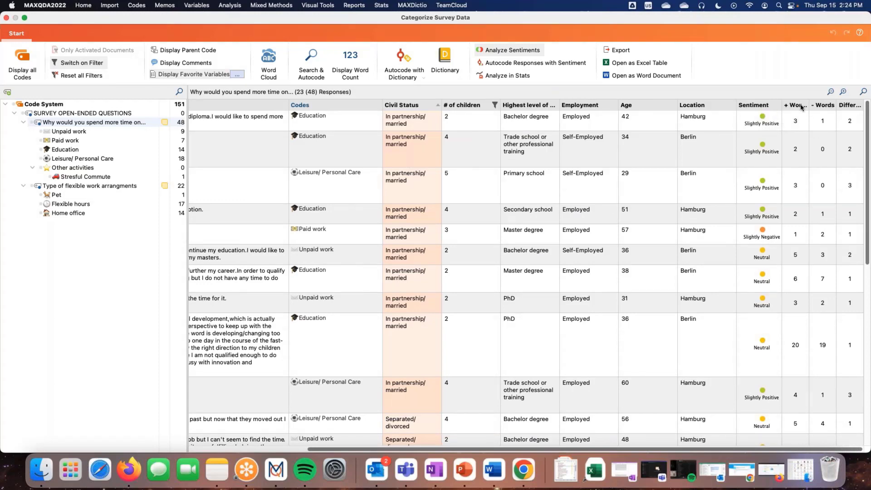
Widen the + Words column and sort the responses by Sentiment
left_click_drag(811, 106, 823, 107)
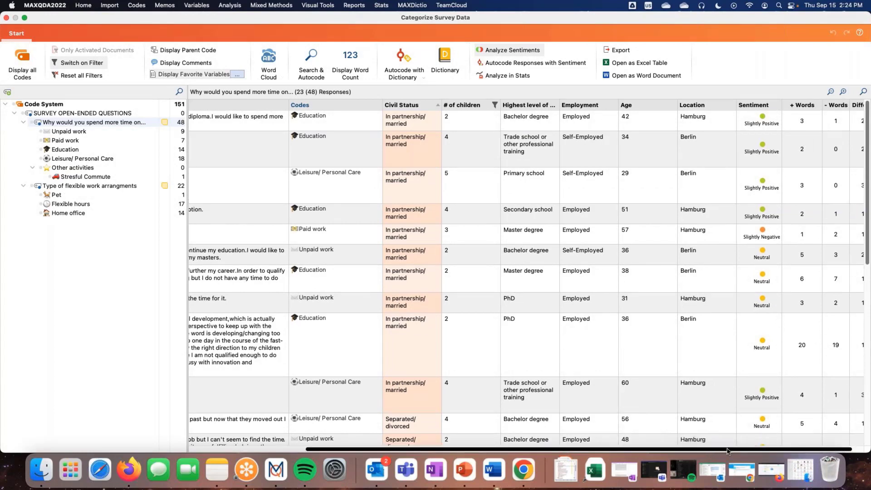
left_click_drag(727, 449, 743, 449)
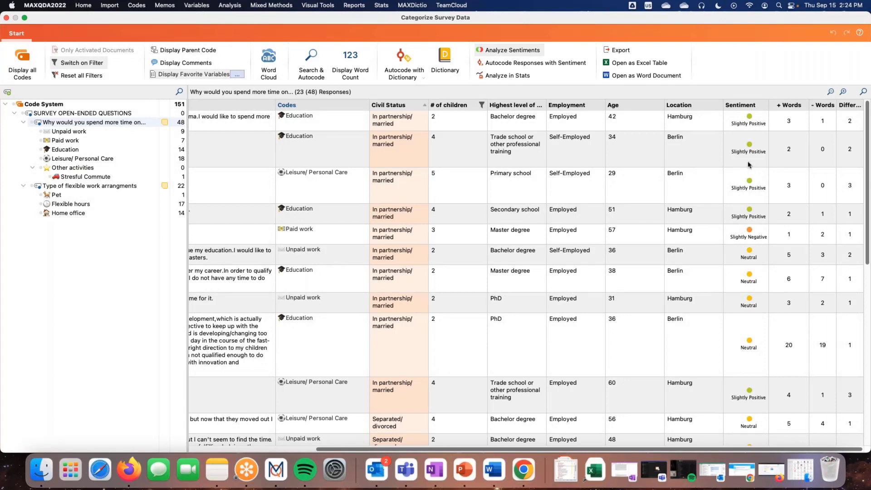
right_click(747, 110)
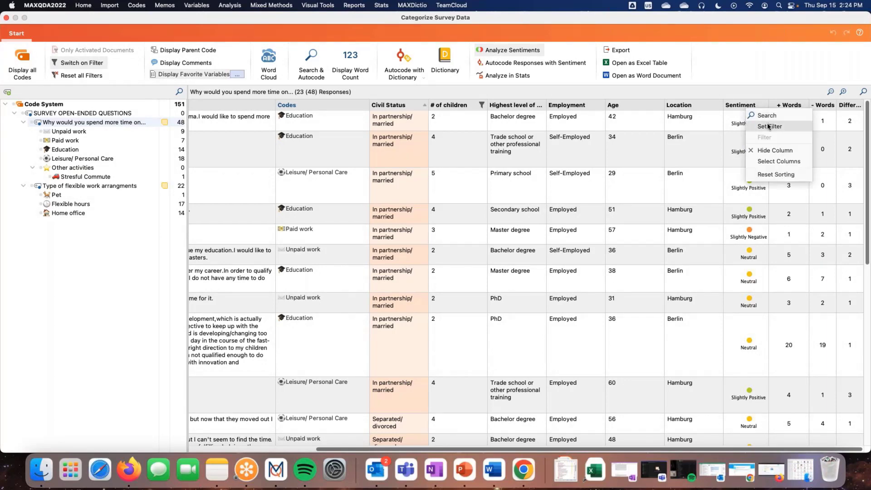
left_click(733, 106)
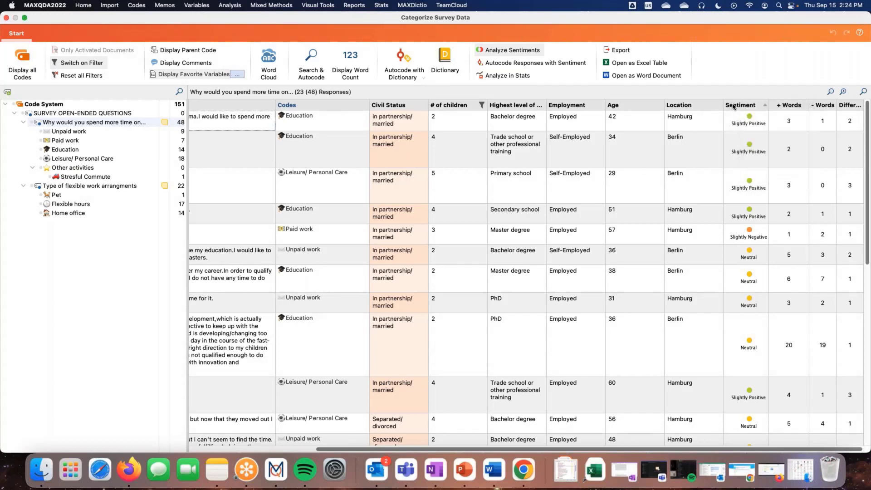
left_click(733, 106)
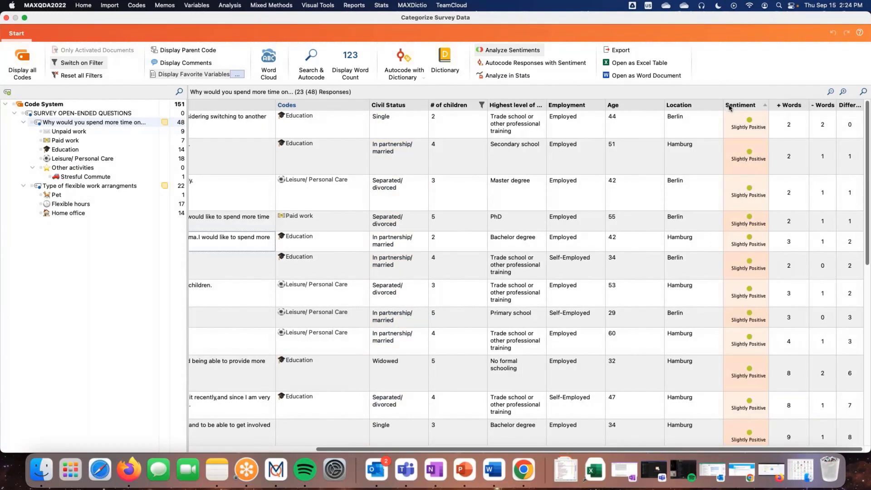
Autocode the responses with their sentiment rating, using all six sentiment categories from Positive to No sentiment
left_click(511, 66)
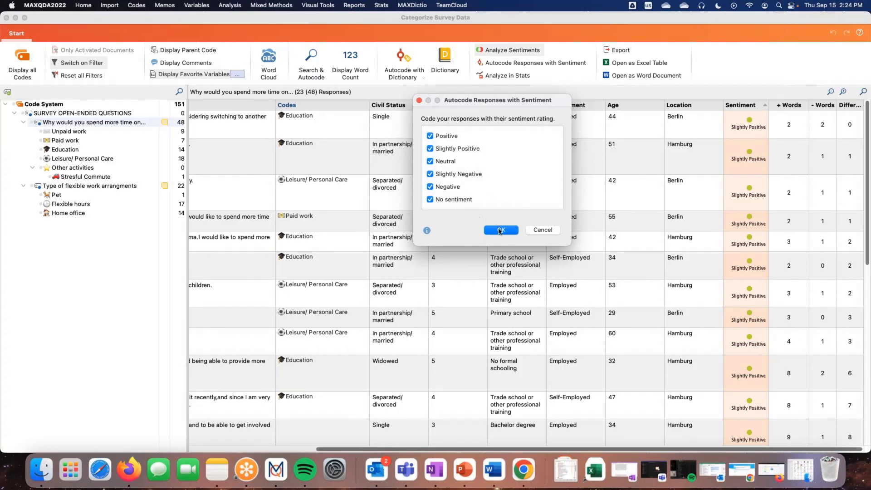
left_click(500, 230)
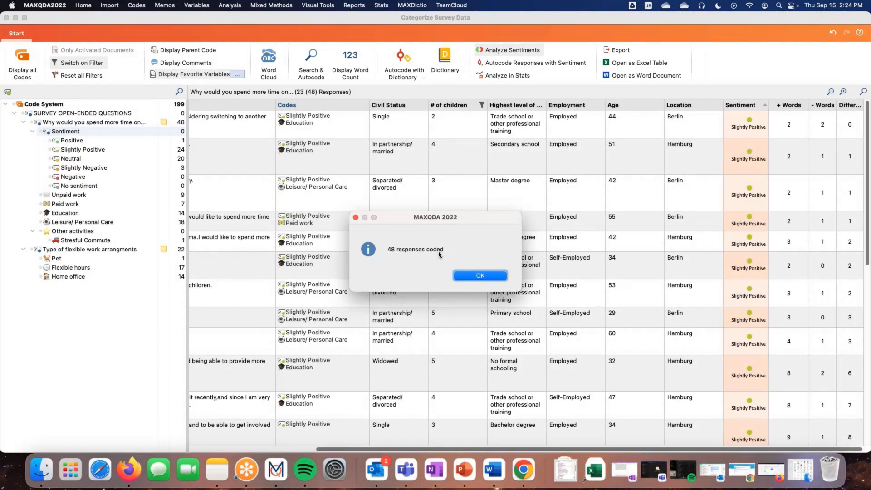
left_click(480, 275)
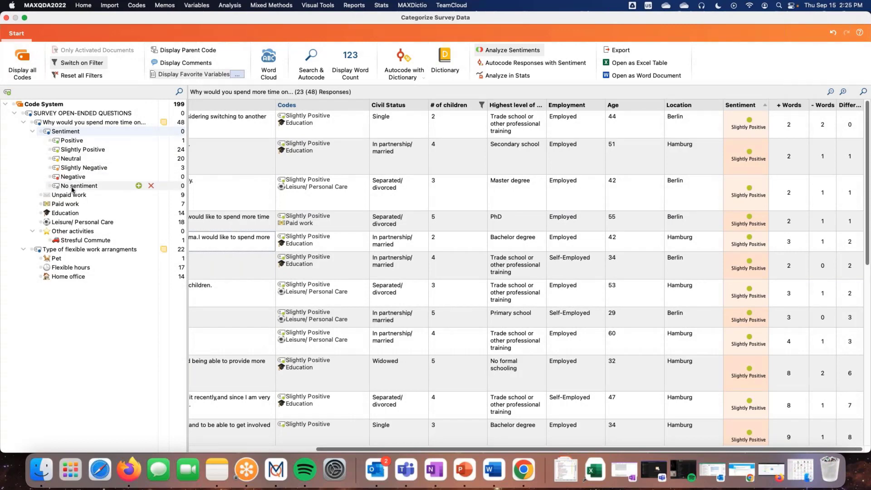
Switch off the # of children filter and display the responses coded Positive, Slightly Positive and Neutral
left_click(72, 141)
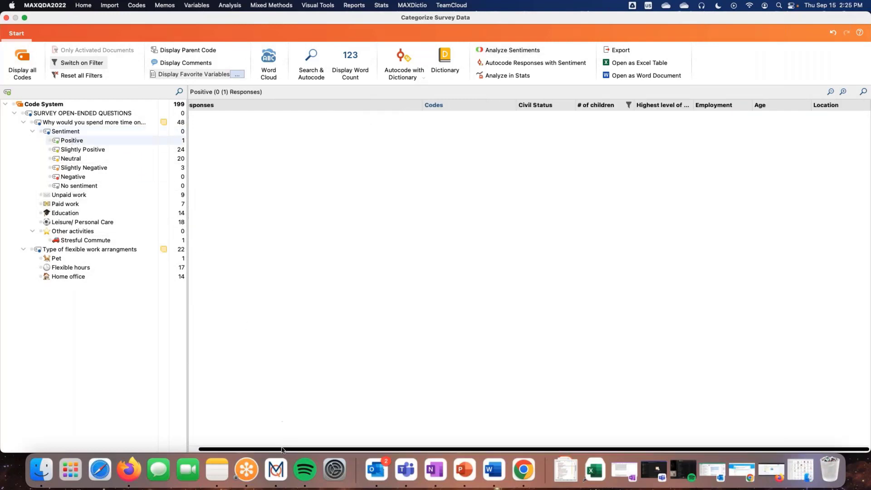
left_click_drag(282, 449, 225, 443)
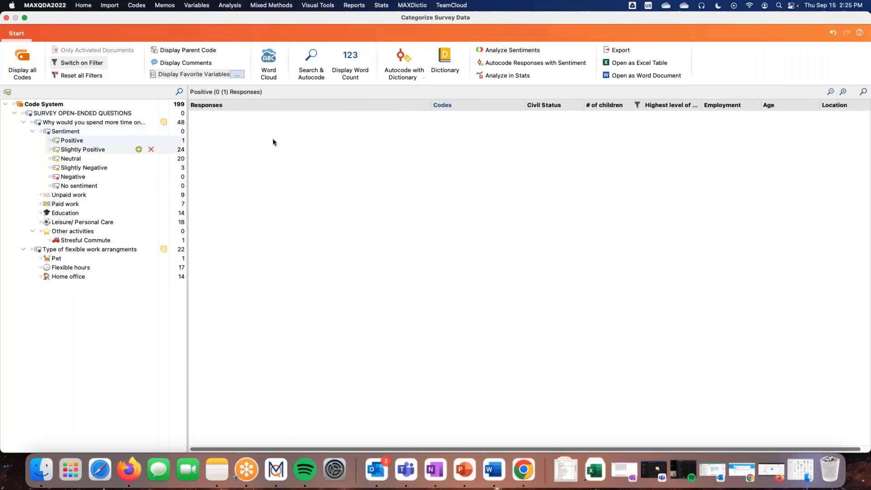
left_click(637, 105)
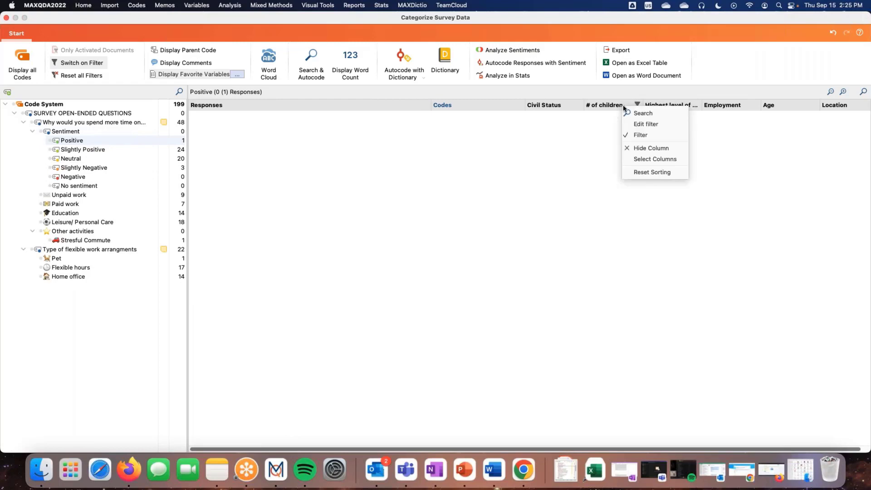
left_click(640, 136)
left_click(80, 150)
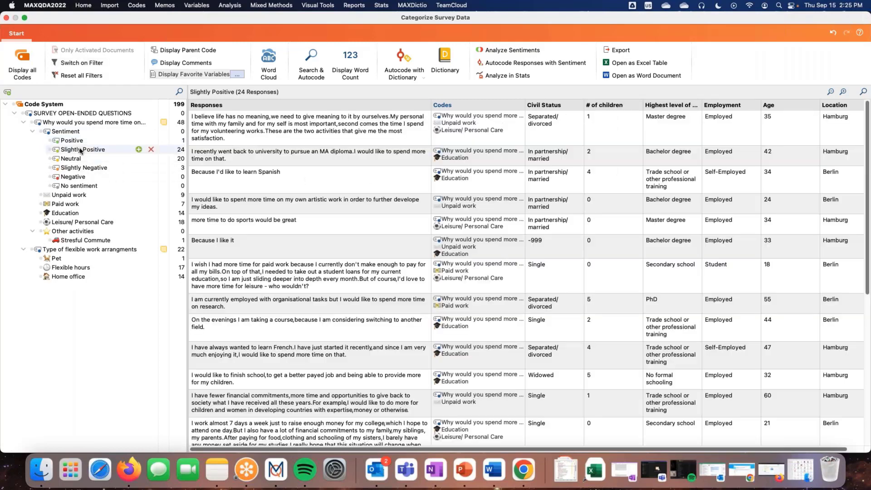
left_click(71, 159)
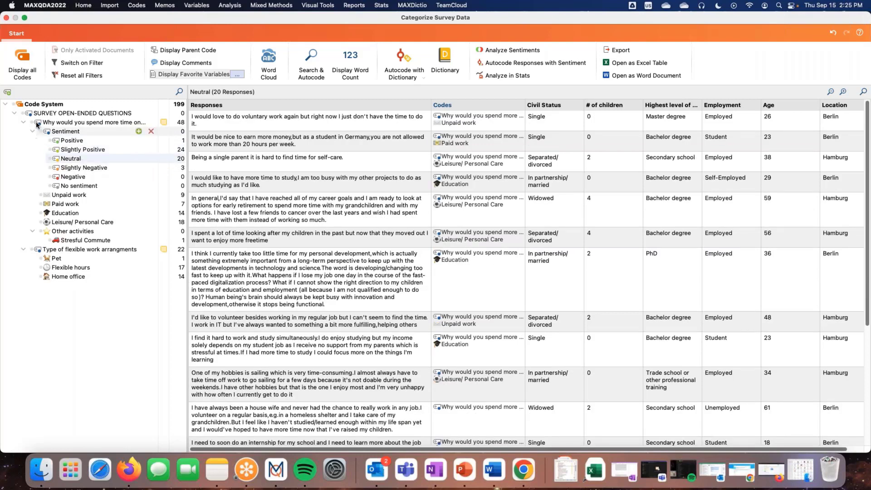
Enlarge the Code System in the main project window to show the sentiment codes, and reopen Categorize Survey Data for SURVEY OPEN-ENDED QUESTIONS
left_click(6, 18)
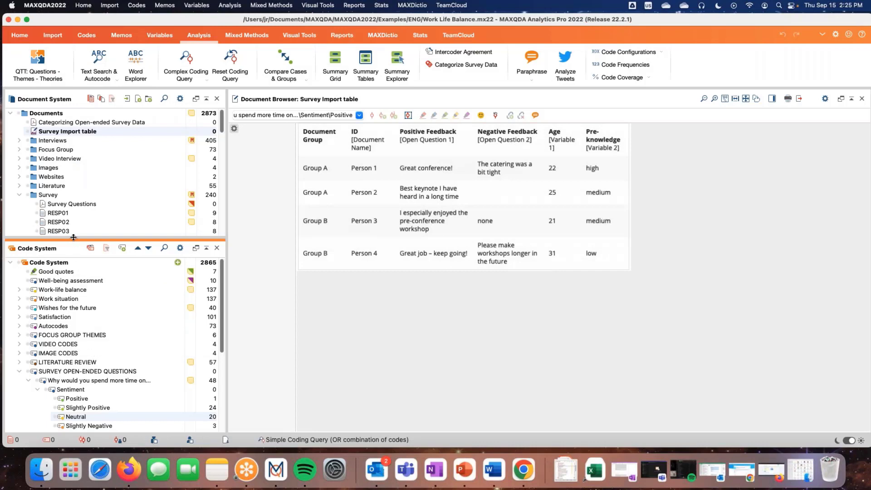
left_click_drag(74, 238, 74, 161)
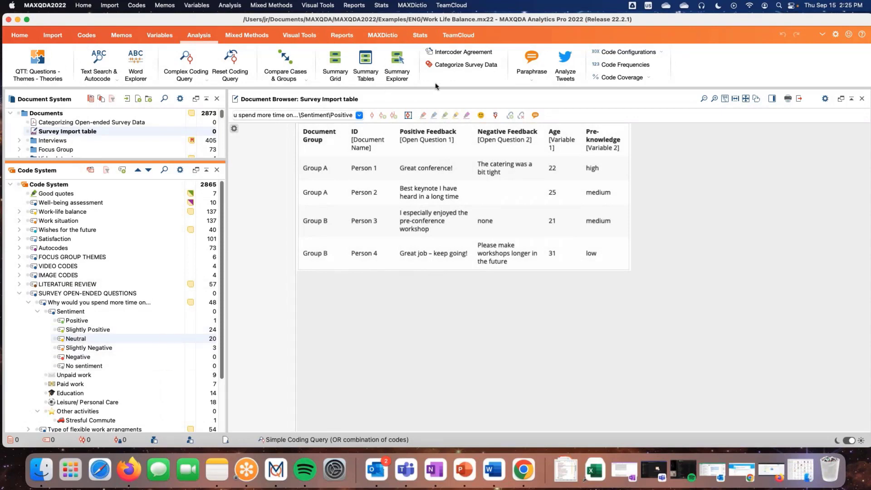
left_click(463, 65)
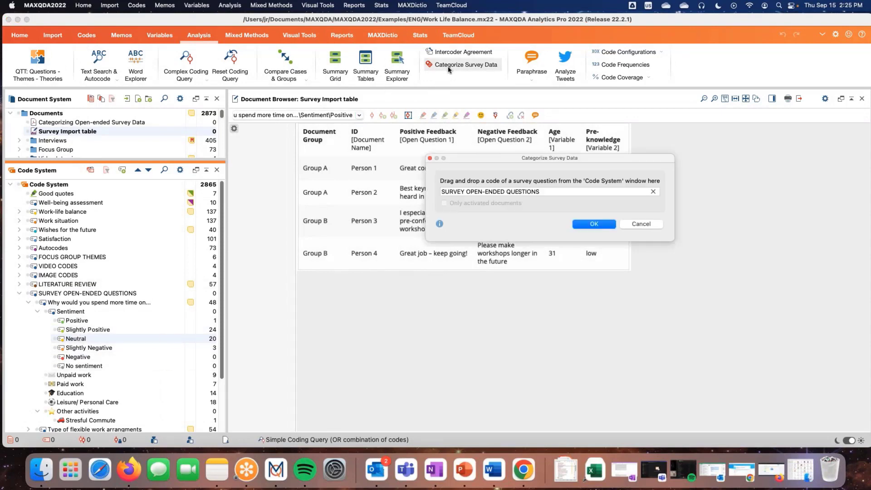
left_click(595, 224)
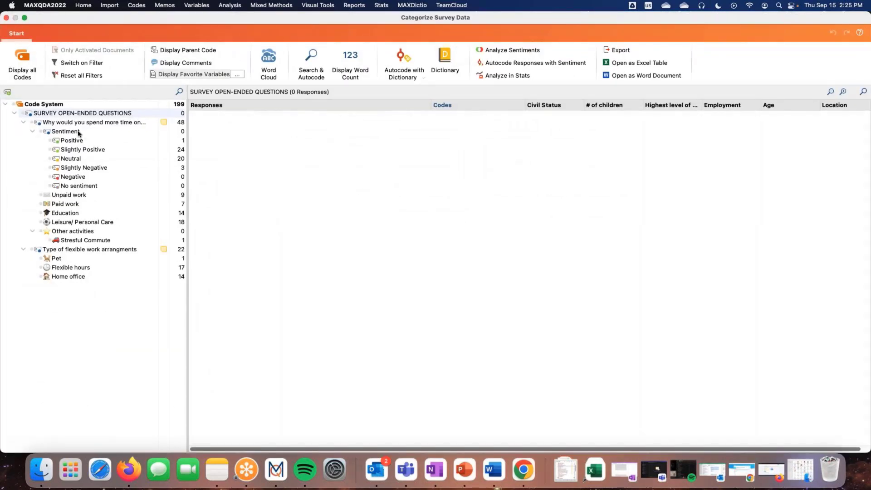
Search the listed responses to "Why would you spend more time on..." for Family, including all English word forms
left_click(79, 132)
left_click(81, 123)
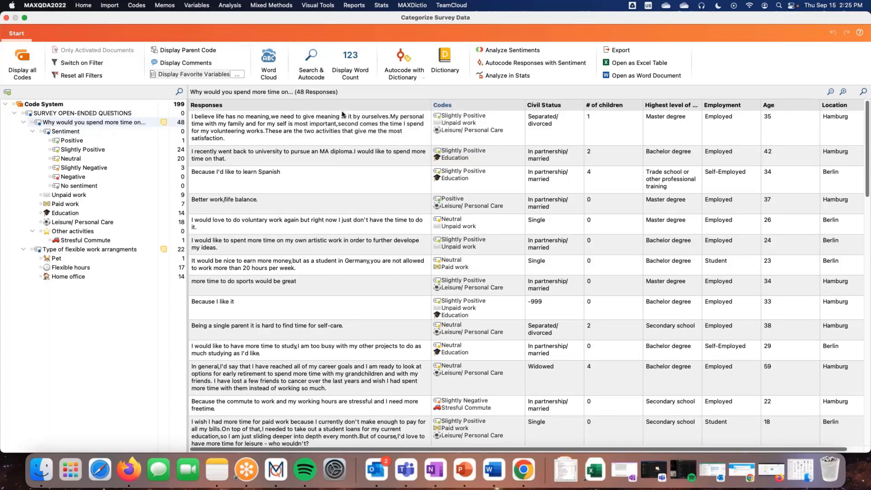
left_click(83, 123)
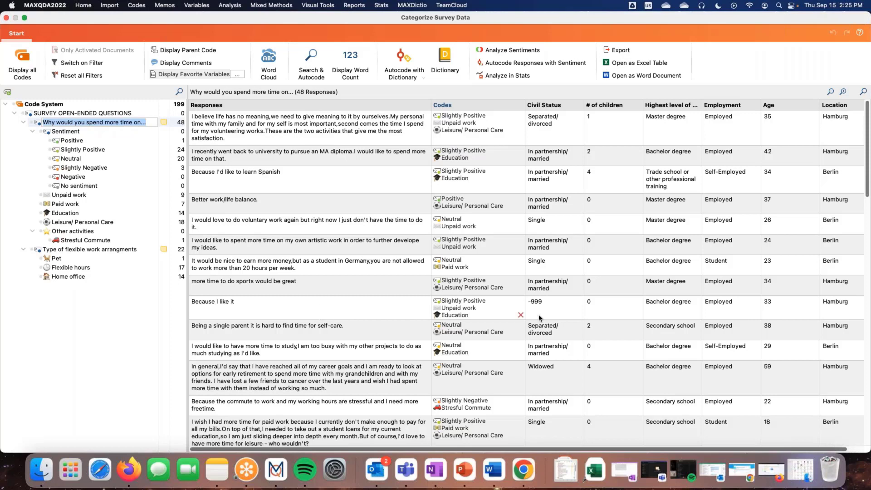
left_click(310, 61)
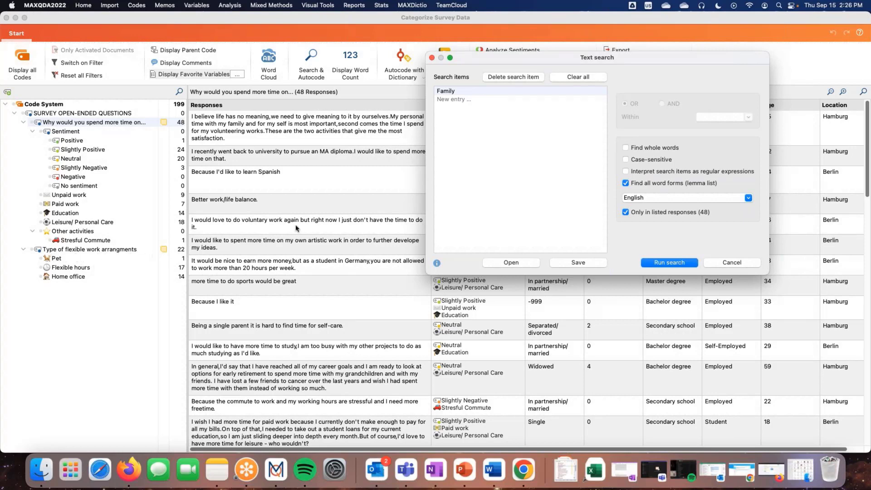
left_click(670, 263)
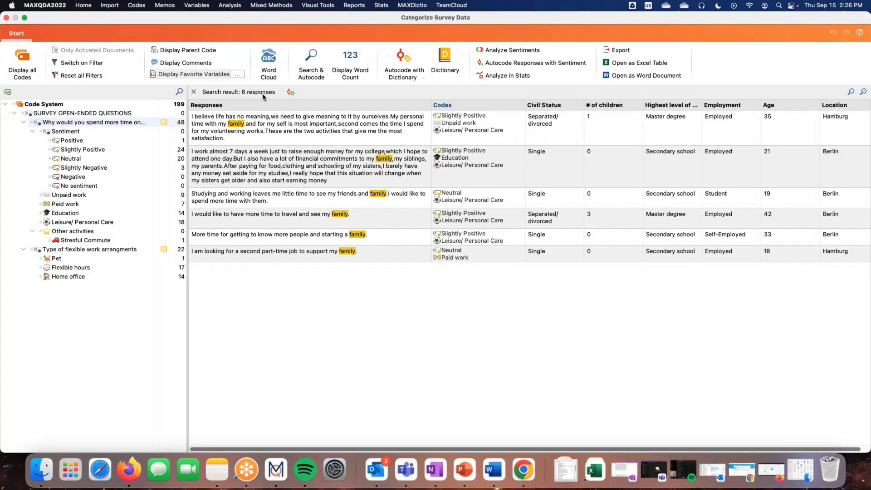
Autocode the responses in the search result with a new green code named Autocode - <Family>
left_click(291, 95)
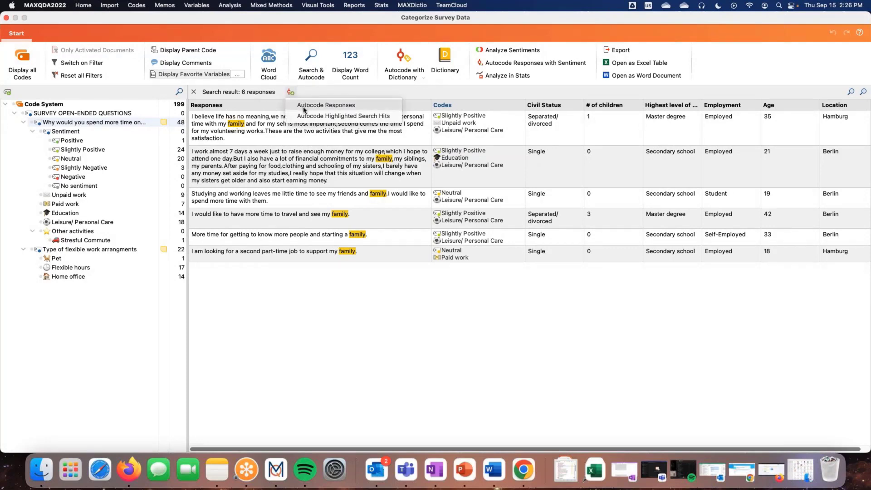
left_click(303, 107)
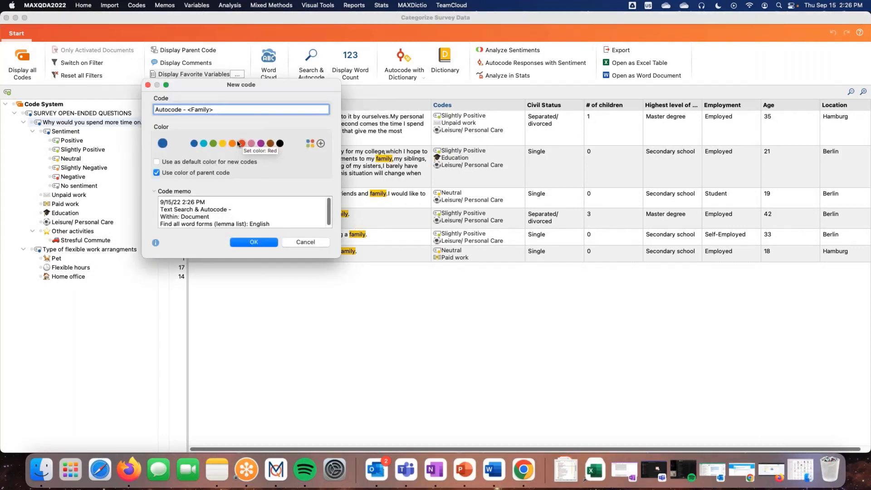
left_click(214, 143)
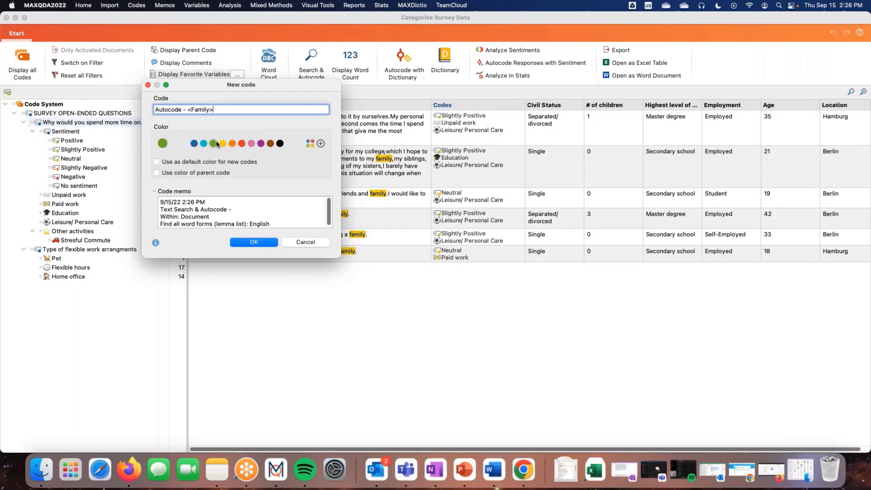
left_click_drag(340, 260, 369, 283)
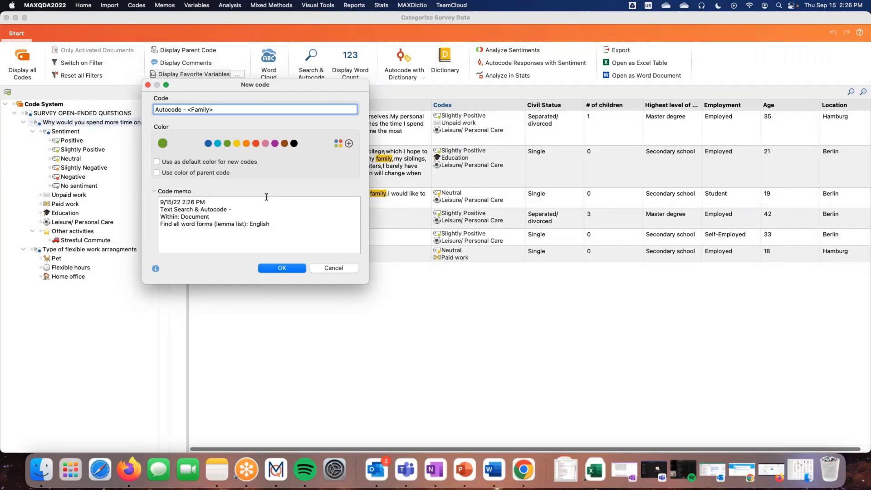
left_click(282, 268)
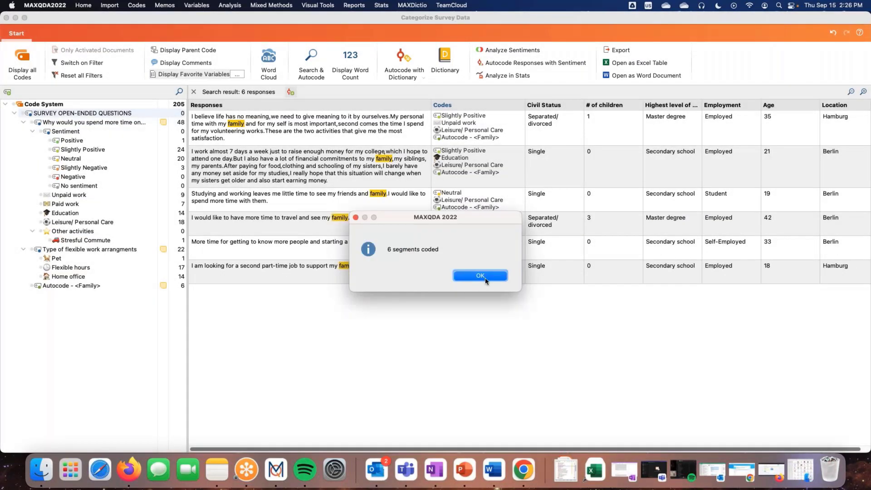
left_click(486, 281)
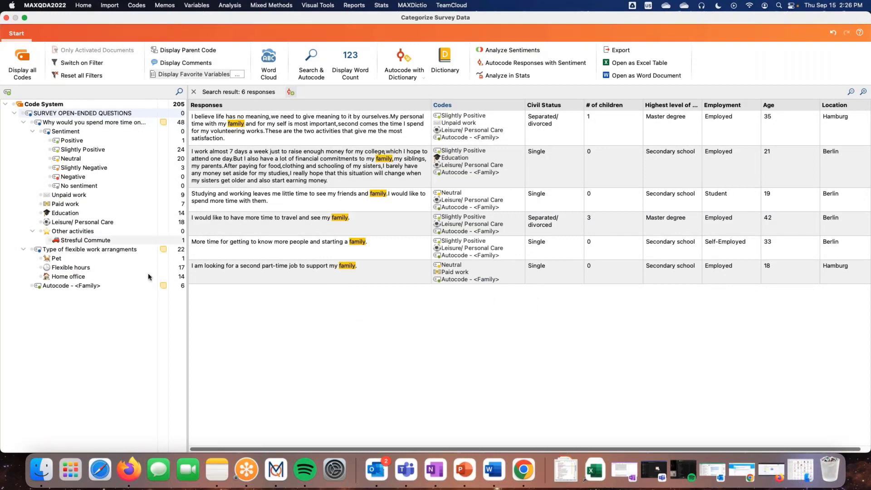
Move the Autocode - <Family> code below Leisure/ Personal Care under the "Why would you spend more time on..." question and display that question's responses
left_click(54, 289)
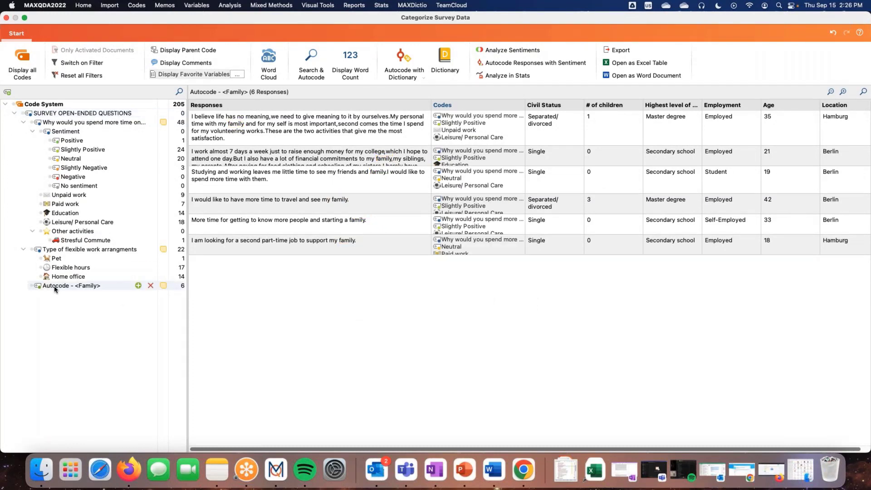
mouse_move(55, 243)
left_mouse_down()
mouse_move(50, 185)
mouse_move(50, 249)
mouse_move(49, 227)
left_mouse_up()
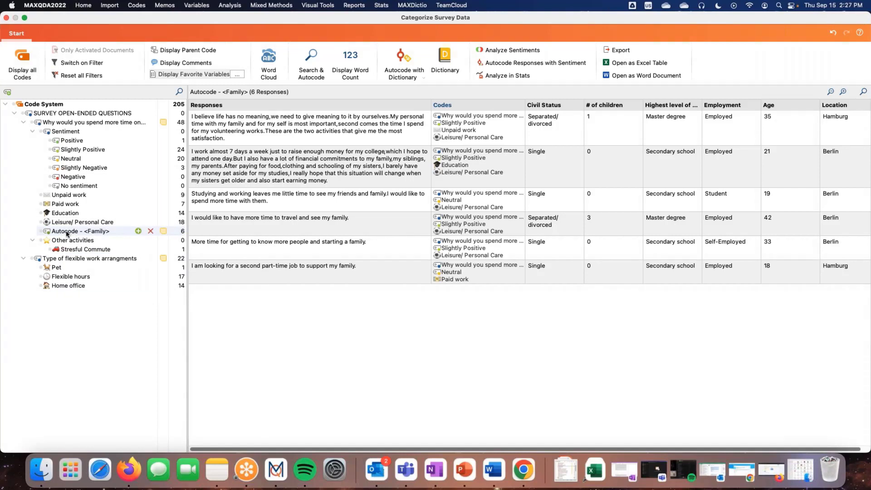
left_click(53, 122)
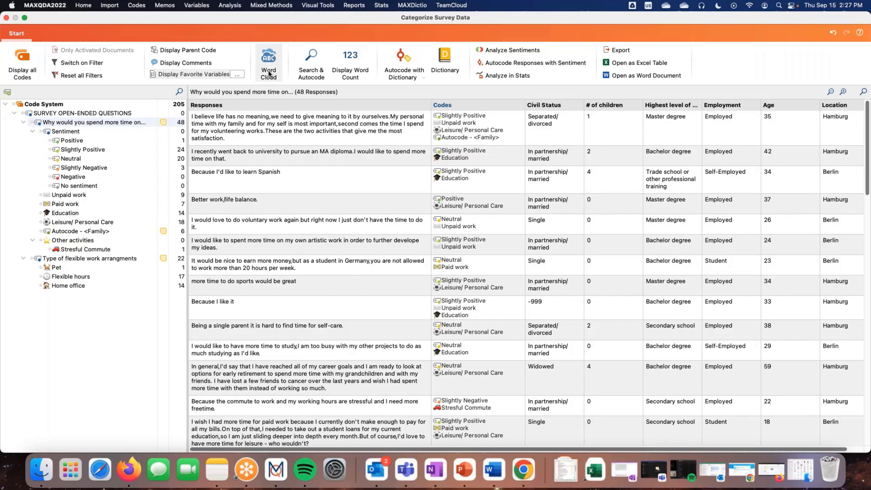
Create a word cloud from the responses to "Why would you spend more time on..." and rearrange its words
left_click(112, 123)
left_click(268, 68)
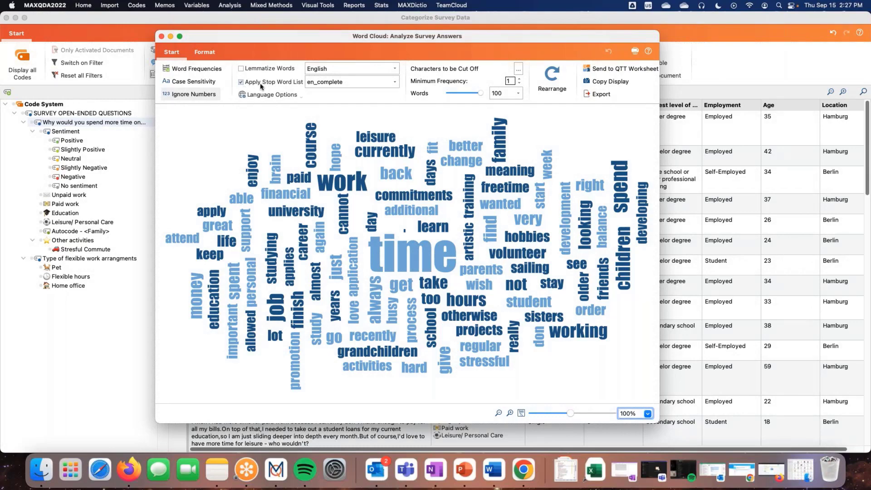
left_click(550, 78)
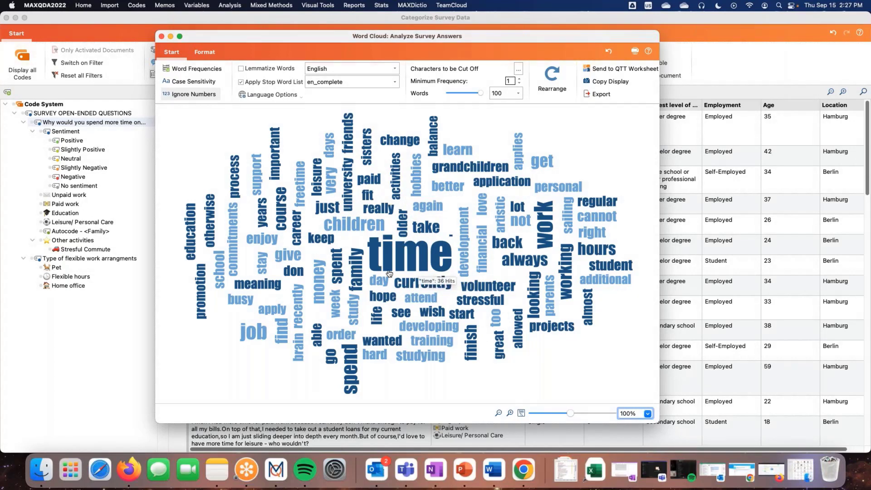
Examine the hits for the word "time" and the options offered for "children" in the word cloud
mouse_move(424, 273)
right_click(356, 232)
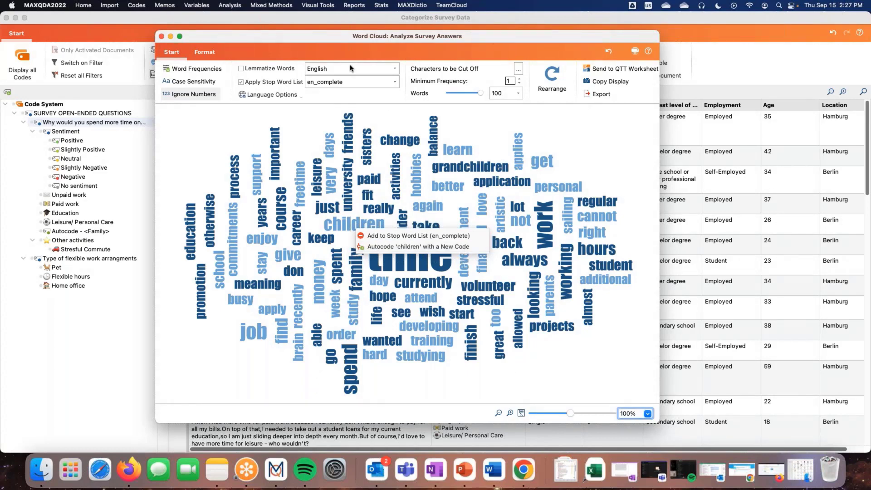
left_click(201, 143)
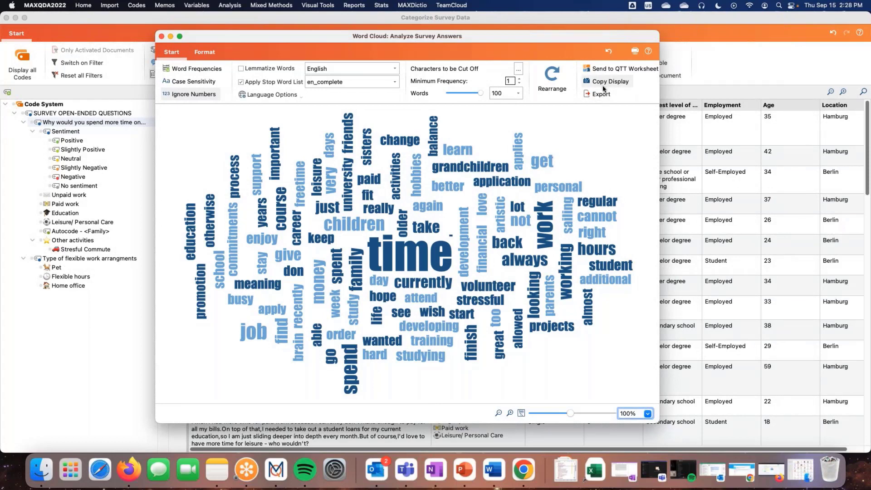
Autocode "grandchildren" from the word cloud with a new yellow code named Autocode - ANY: grandchildren, coding the whole paragraph
mouse_move(440, 179)
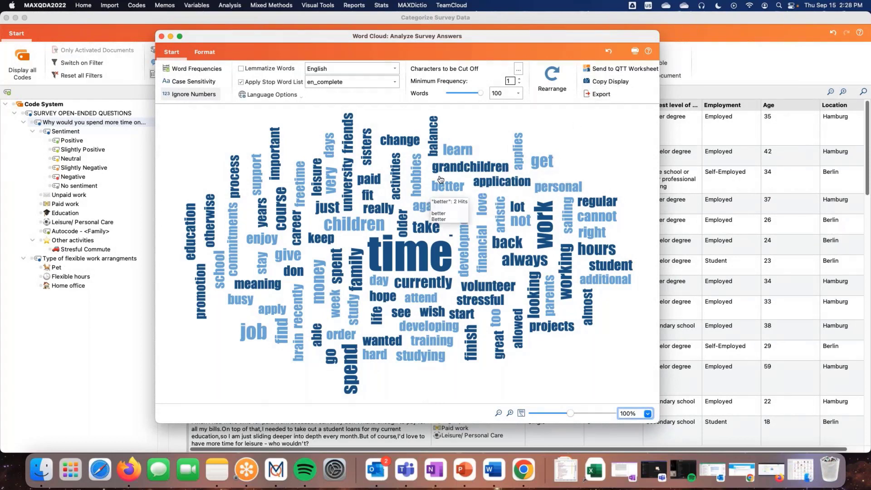
right_click(449, 171)
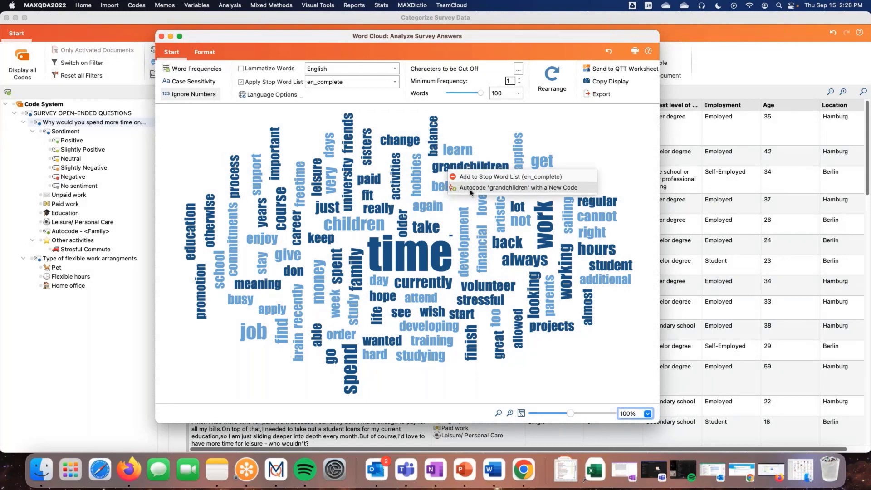
left_click(470, 188)
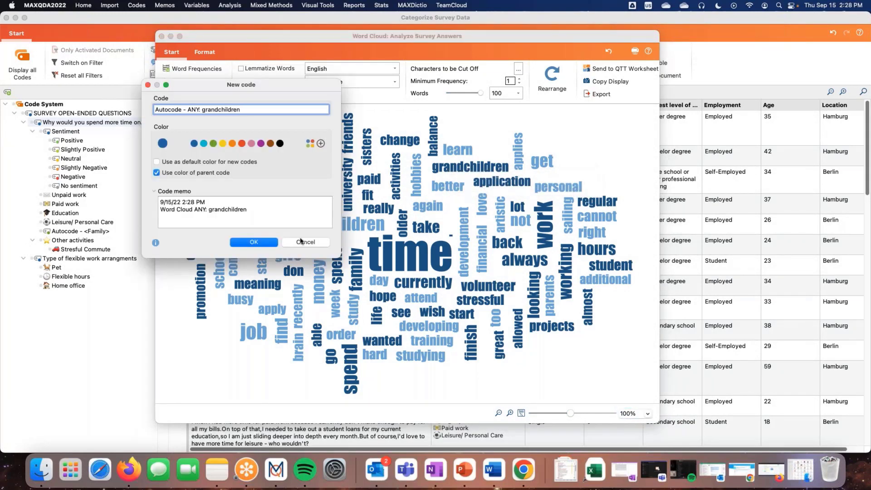
left_click(223, 143)
left_click(253, 243)
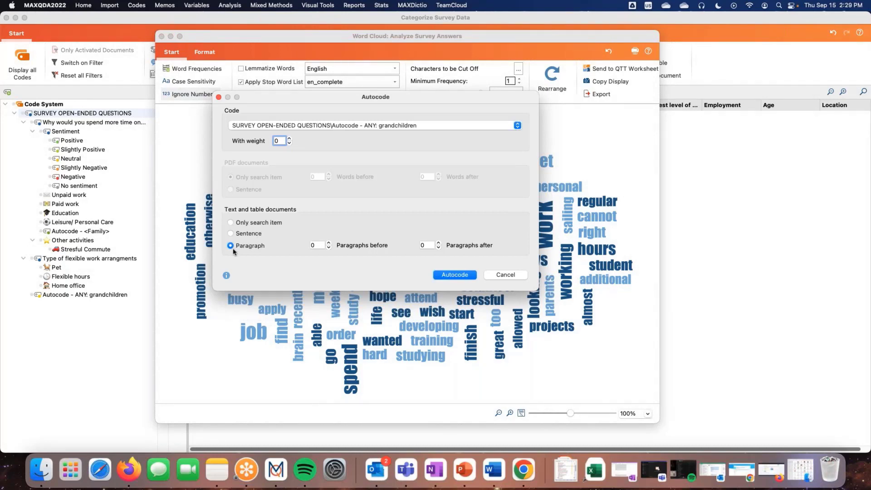
left_click(446, 276)
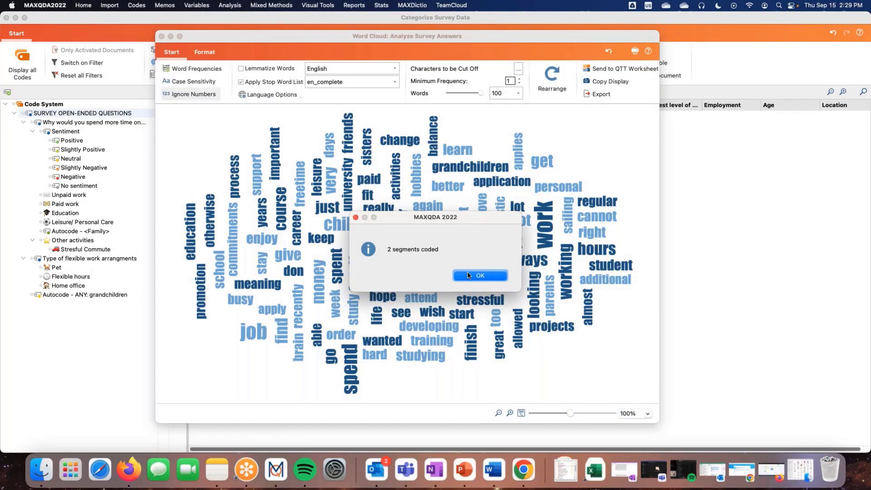
left_click(472, 276)
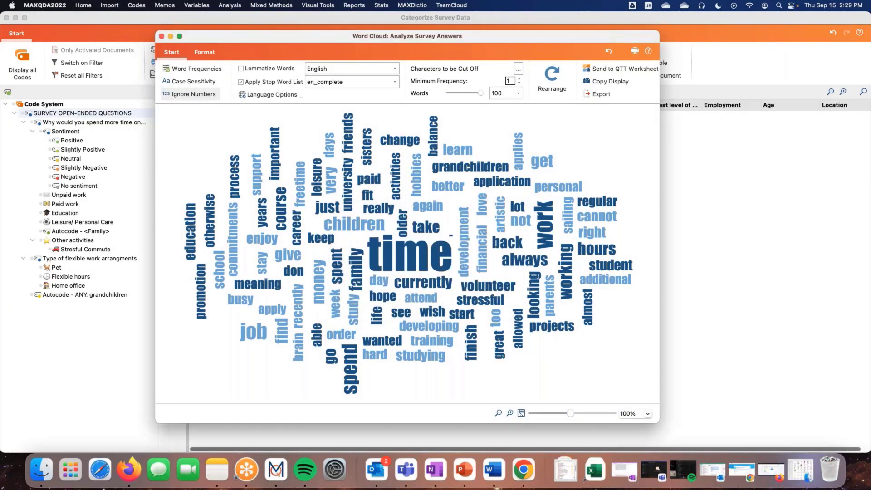
Close the word cloud and move the Autocode - ANY: grandchildren code below Autocode - <Family> under "Why would you spend more time on..."
left_click(162, 36)
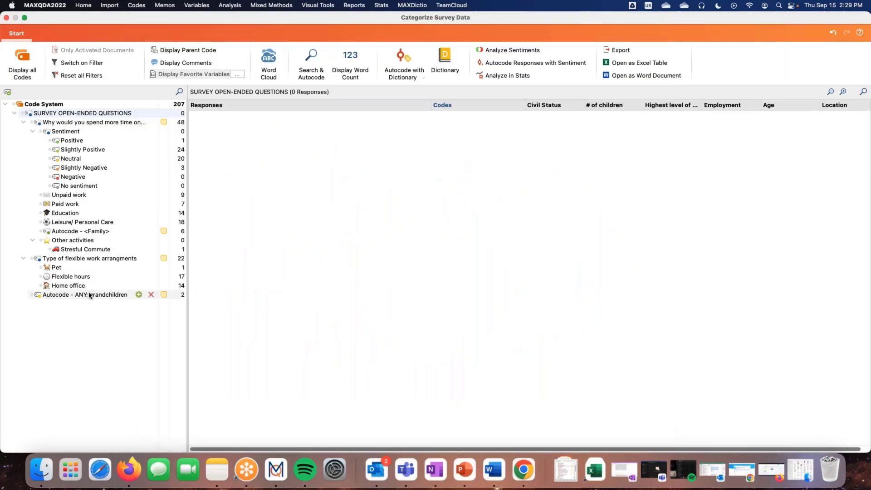
left_click_drag(89, 296, 84, 237)
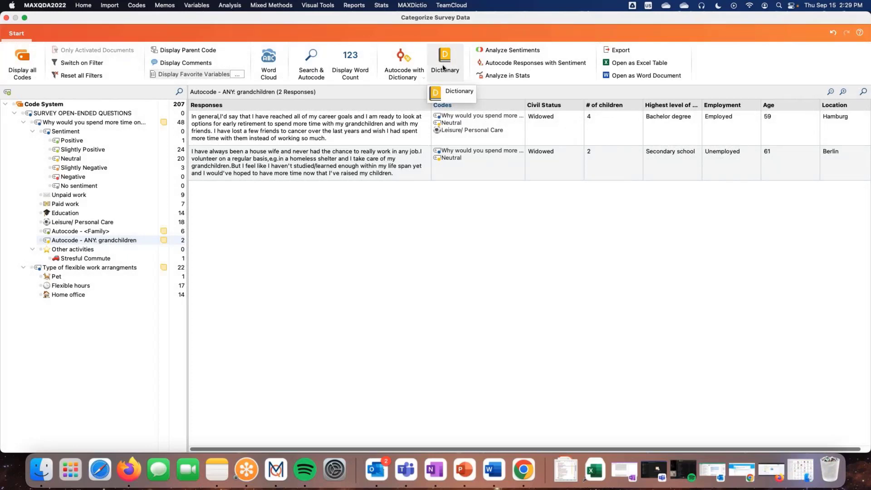
Examine the search items and their matching options in the Relationships category of the project's <Standard> dictionary, and close the dictionary
left_click(445, 69)
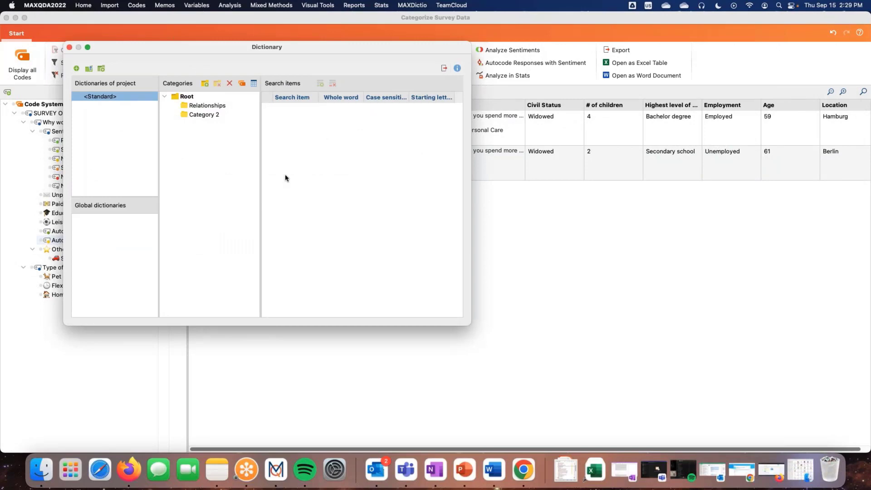
left_click(206, 107)
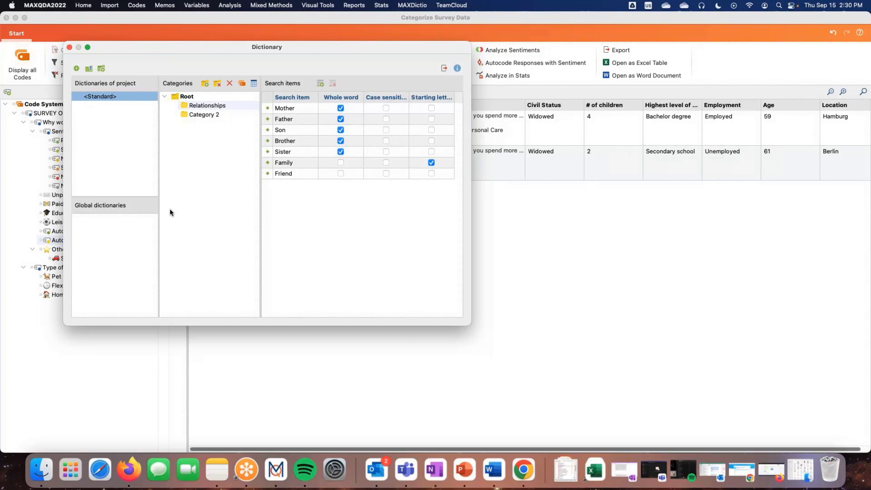
left_click_drag(219, 46, 323, 100)
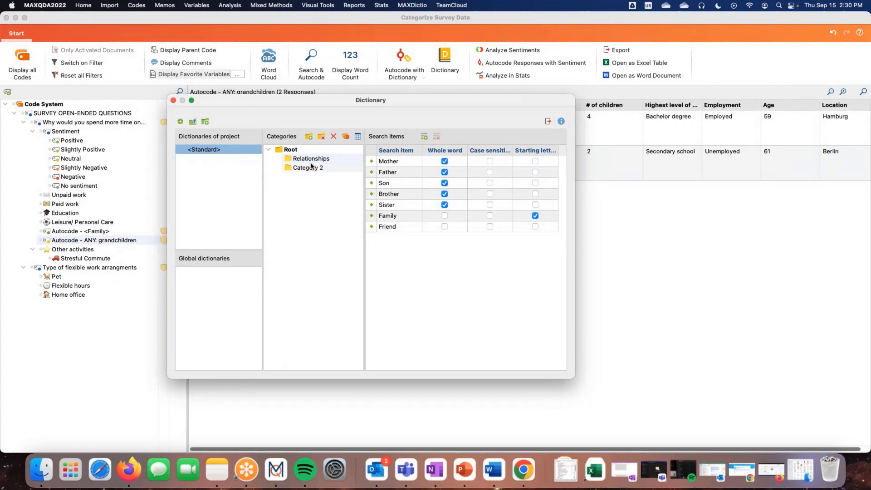
left_click_drag(325, 104, 359, 68)
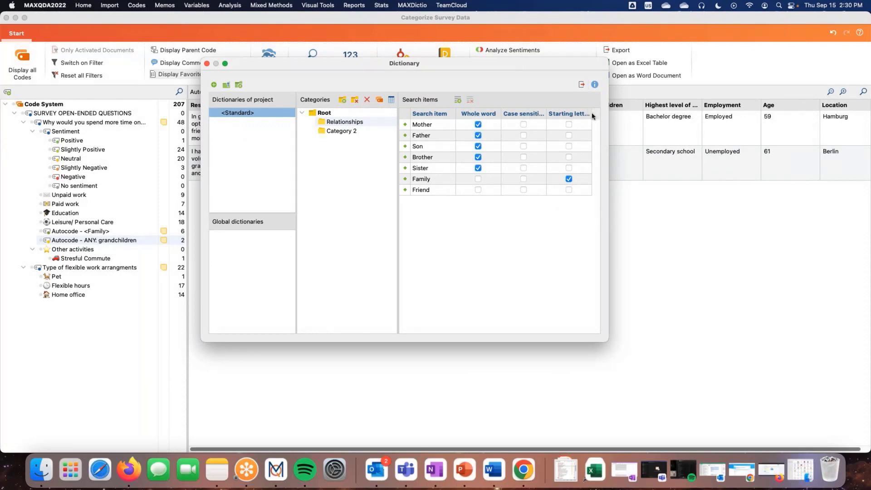
left_click_drag(592, 116, 600, 115)
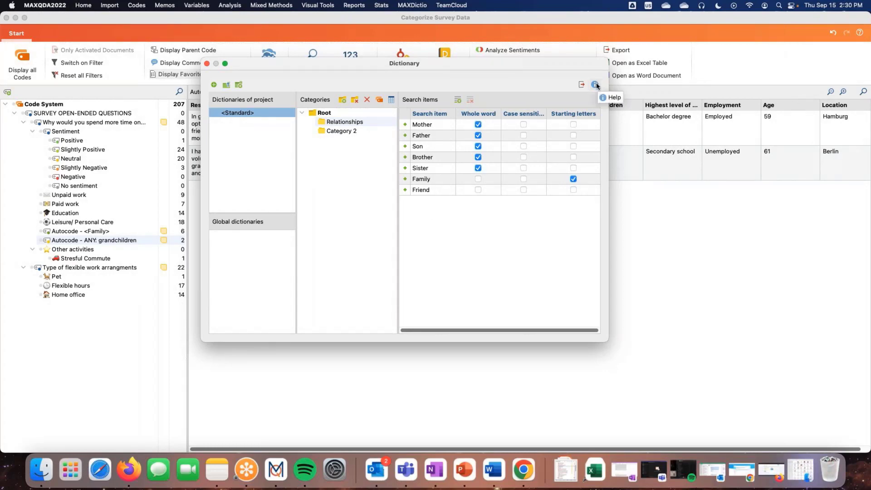
left_click_drag(447, 62, 447, 69)
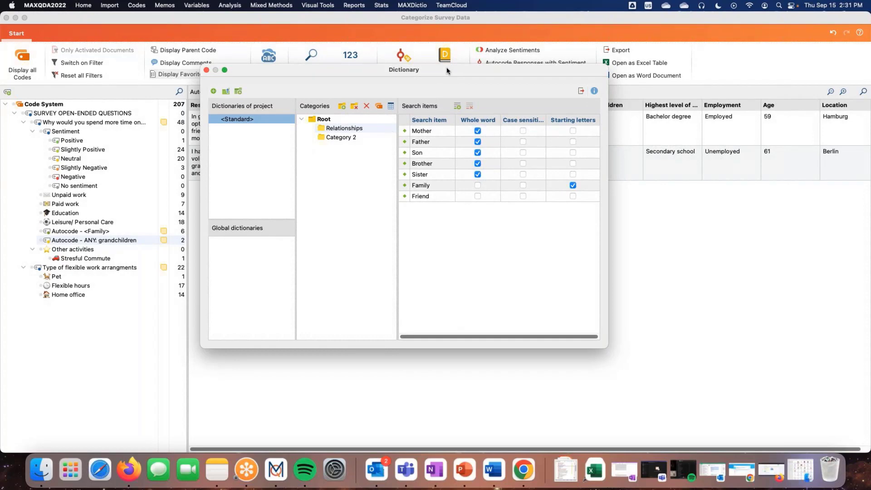
left_click(206, 70)
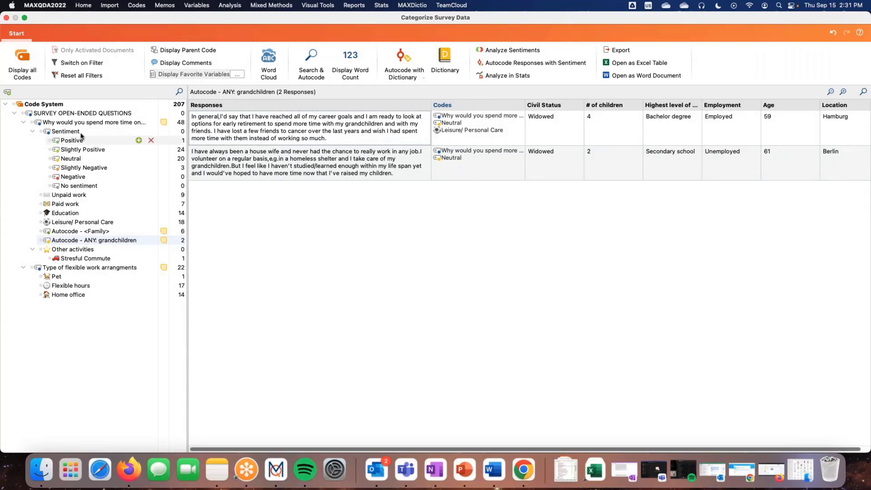
Display the responses to "Why would you spend more time on..." with the Comments column and collapse that question's subcodes
left_click(78, 124)
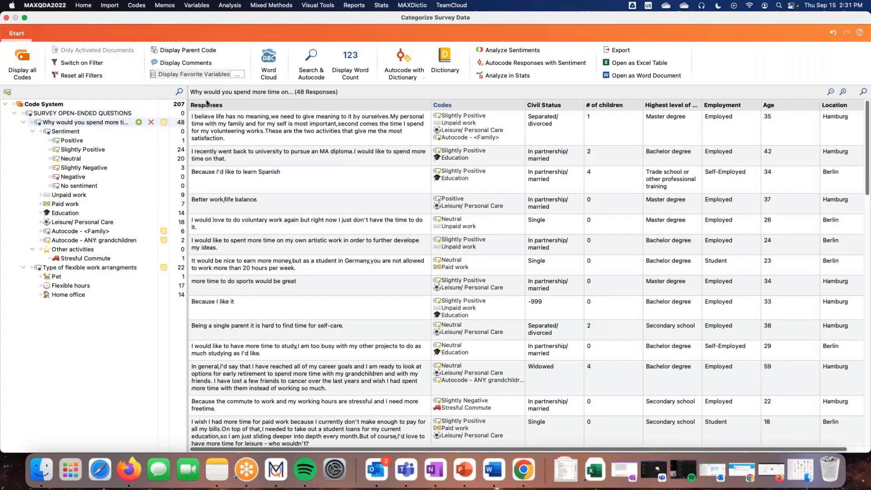
left_click(185, 62)
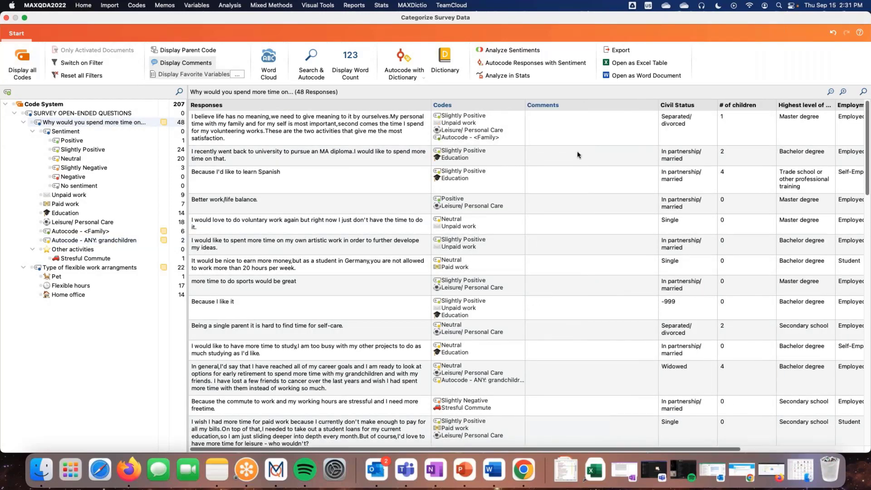
left_click(32, 131)
left_click(23, 123)
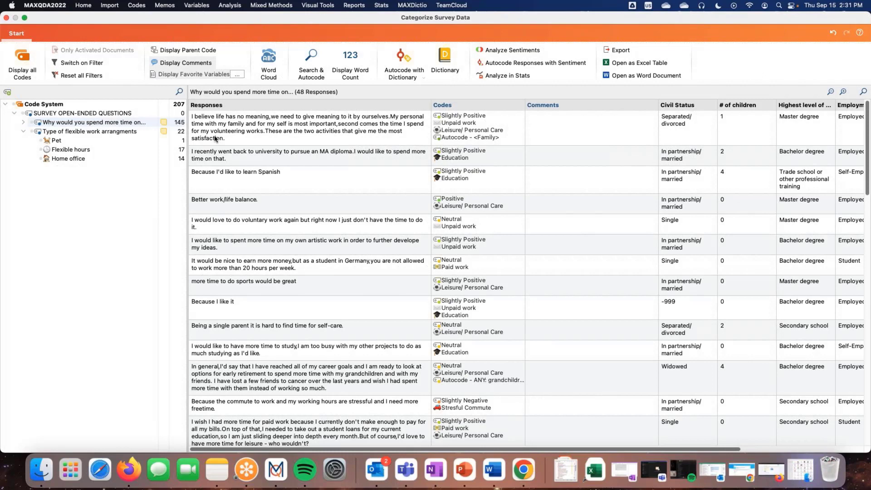
Enter the comment "summary; keywords; notes" for the first response, which begins "I believe life has no meaning"
left_click(558, 123)
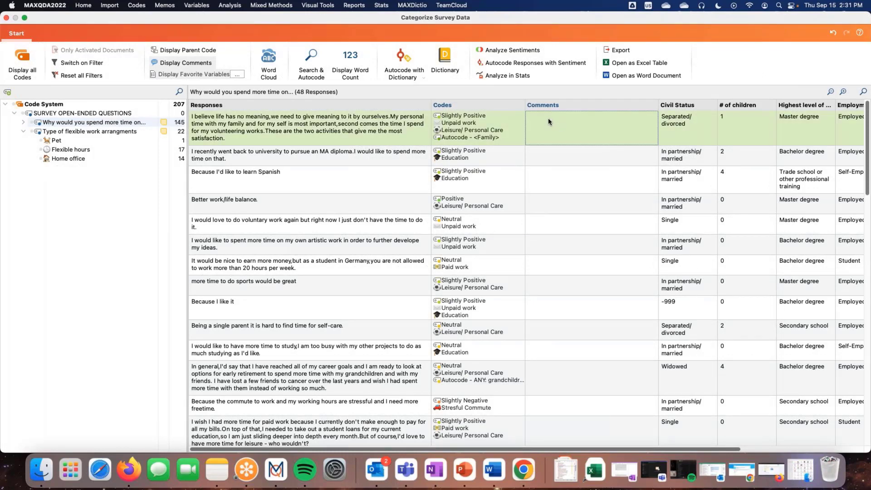
left_click(548, 119)
type("su")
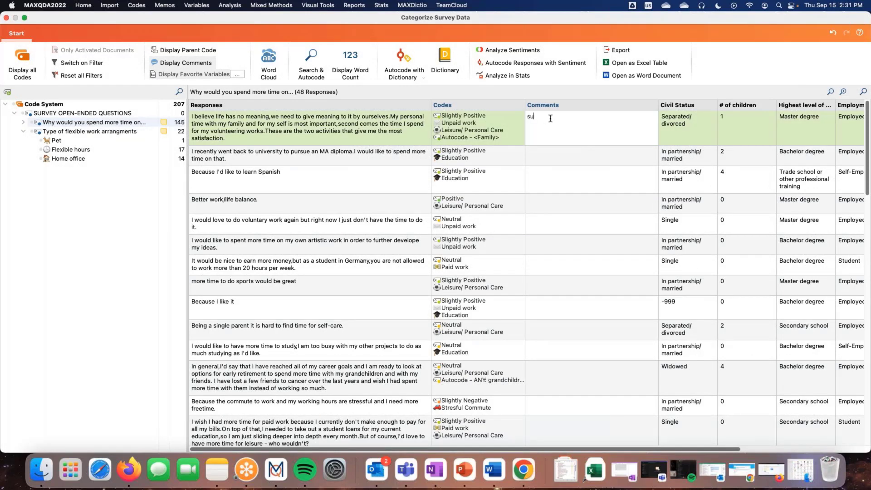
type("mmary; keywords; notes")
left_click(594, 120)
Code the passage "went back to university to pursue an MA diploma." in the second response with a new red code named Demo Code
left_click(258, 162)
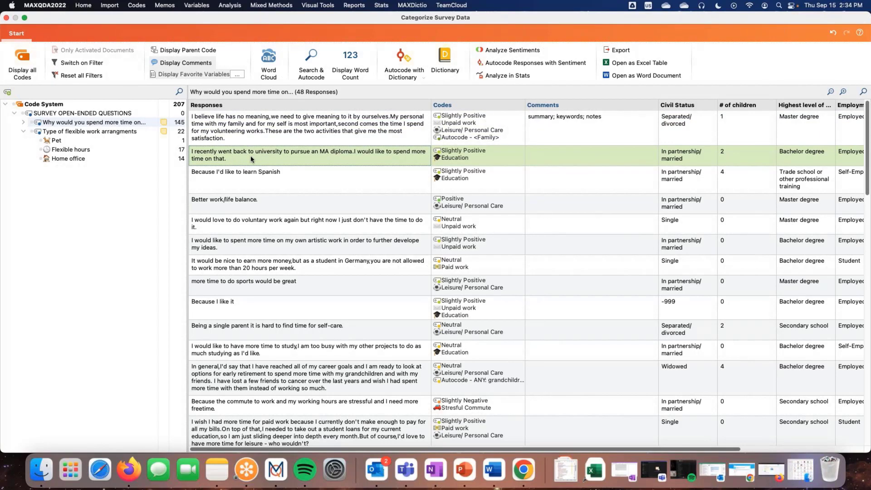
right_click(251, 156)
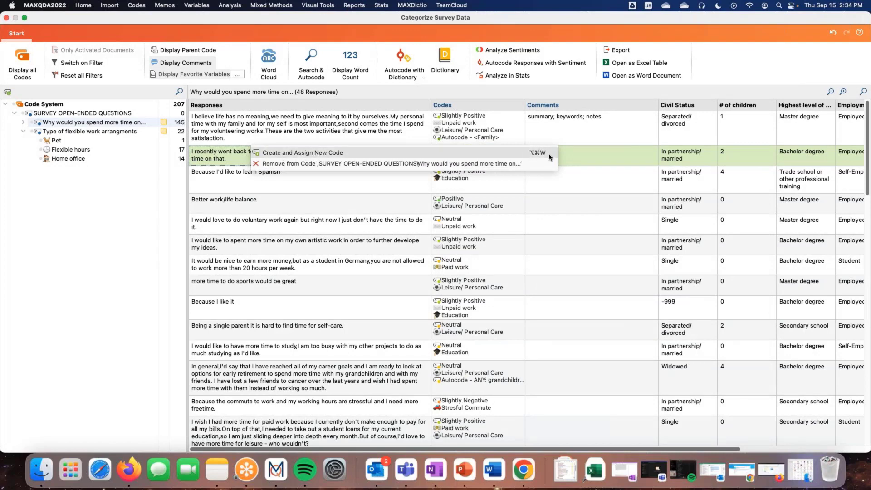
left_click(229, 160)
left_click(242, 159)
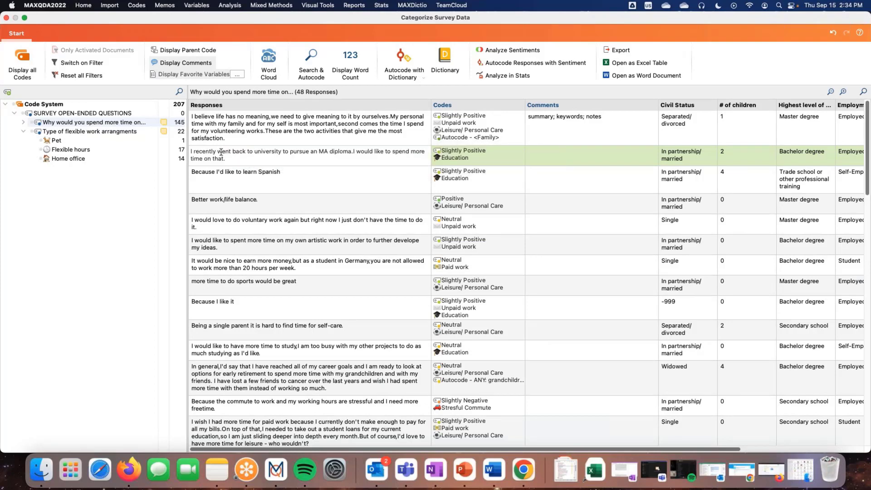
left_click_drag(217, 153, 355, 153)
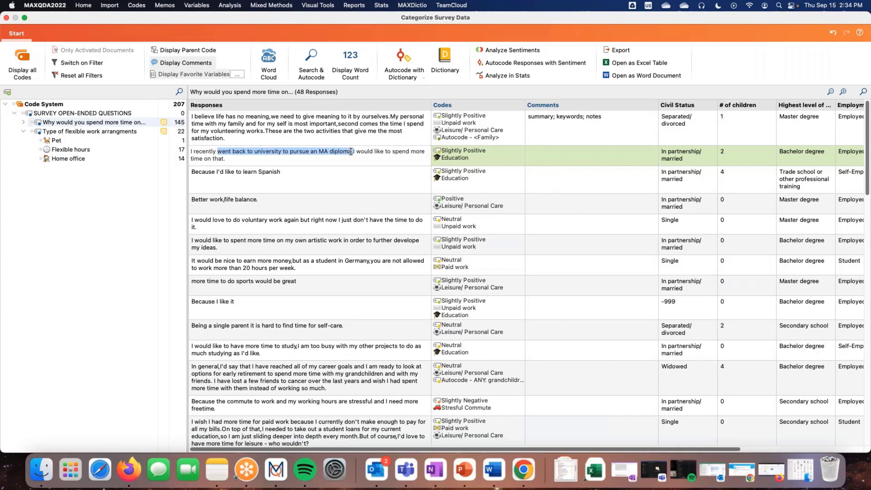
right_click(279, 154)
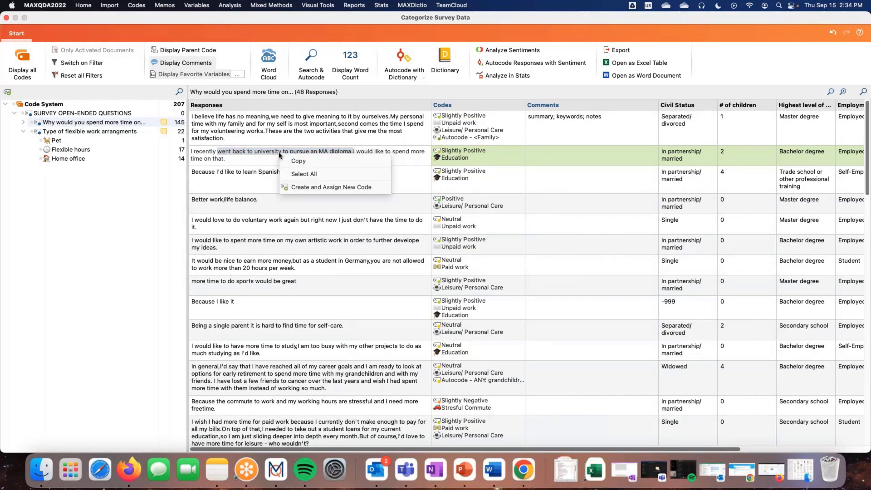
left_click(340, 187)
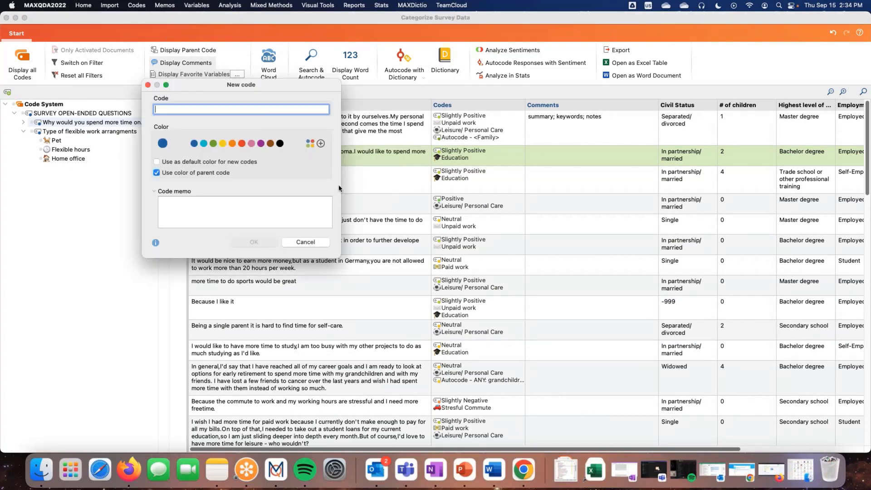
type("Demo Code")
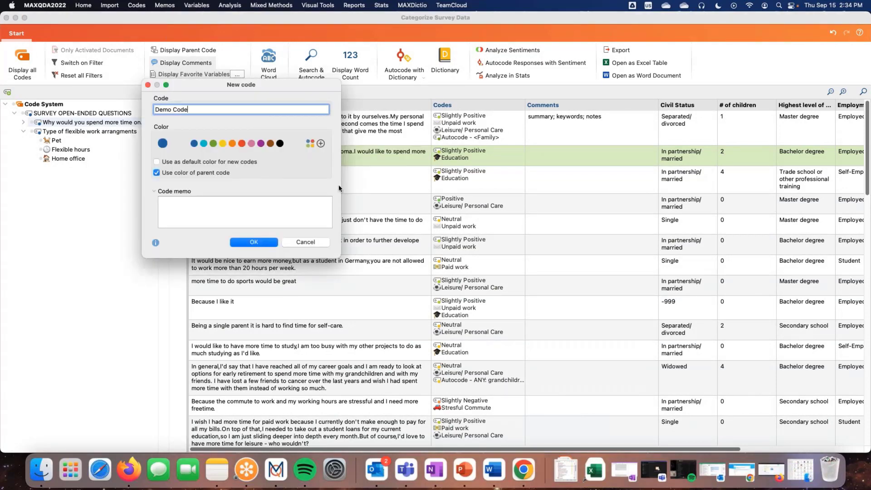
left_click(242, 144)
left_click(262, 243)
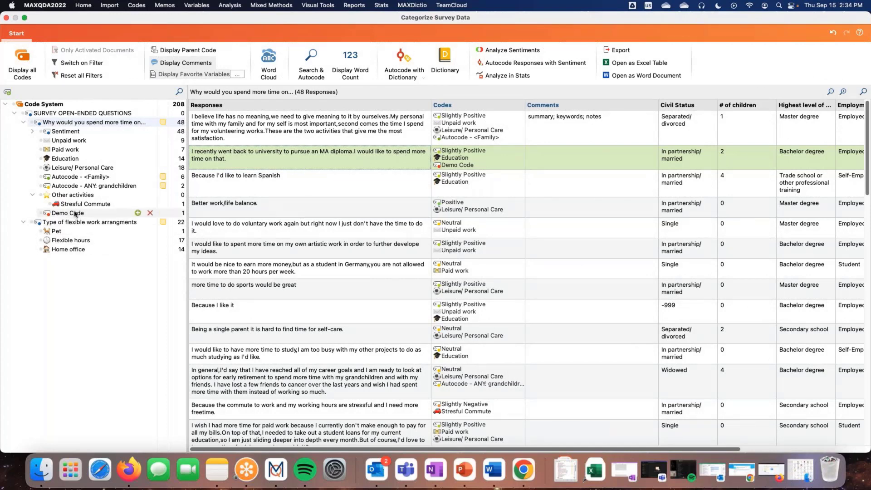
Assign Demo Code to the response "Better work/life balance." and review its coded responses against the question's full response list
left_click(266, 210)
left_click_drag(248, 208, 70, 213)
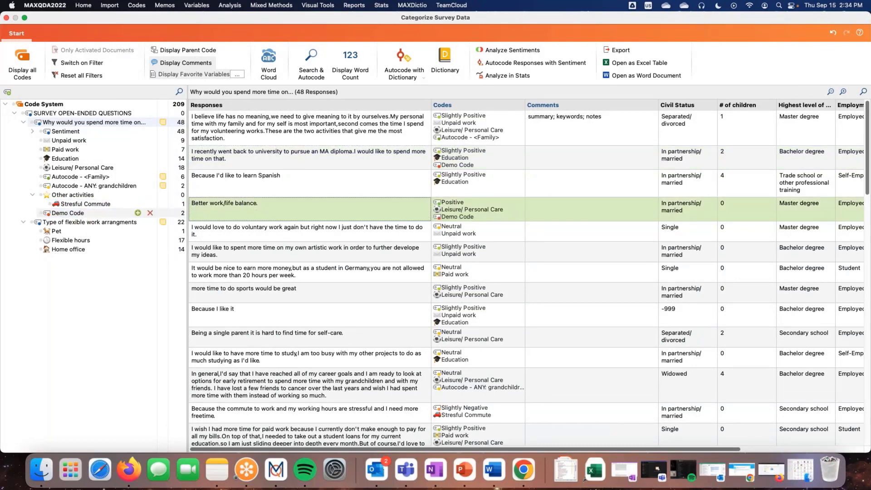
left_click(80, 214)
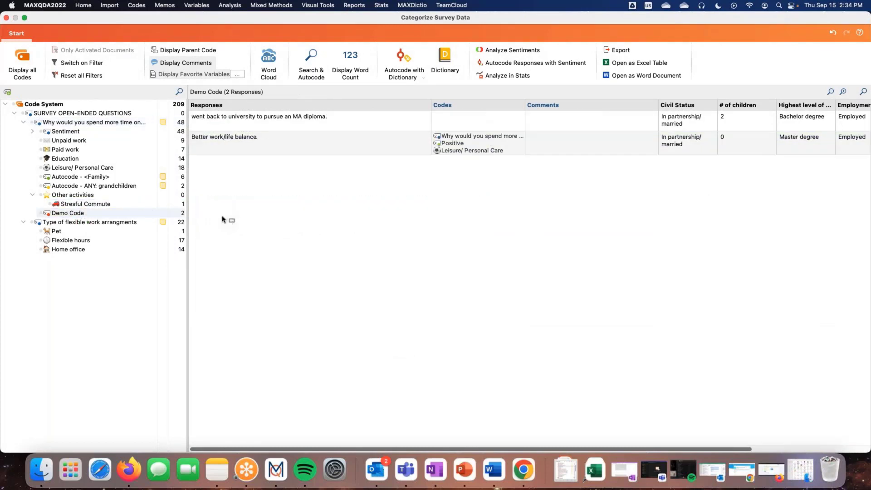
double_click(95, 214)
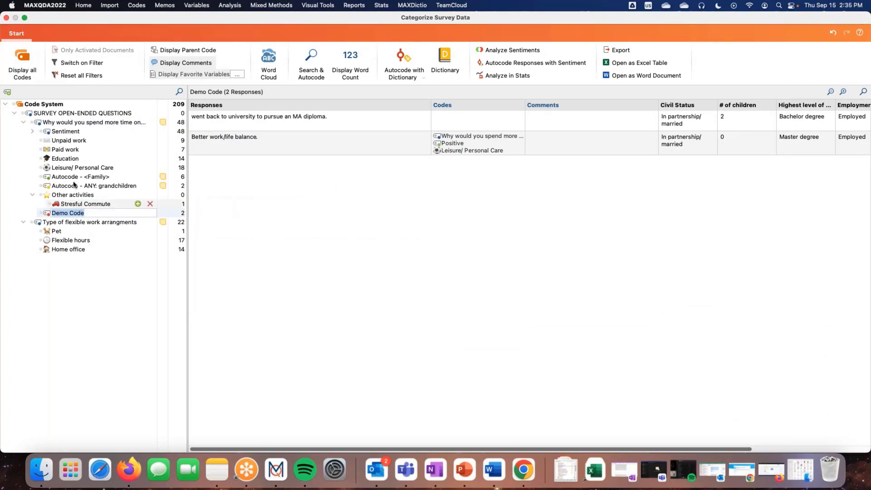
left_click(93, 123)
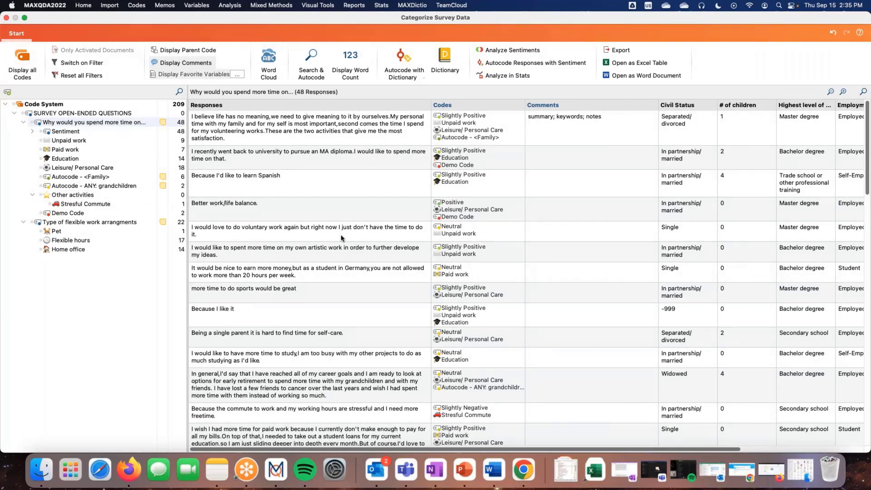
left_click(84, 214)
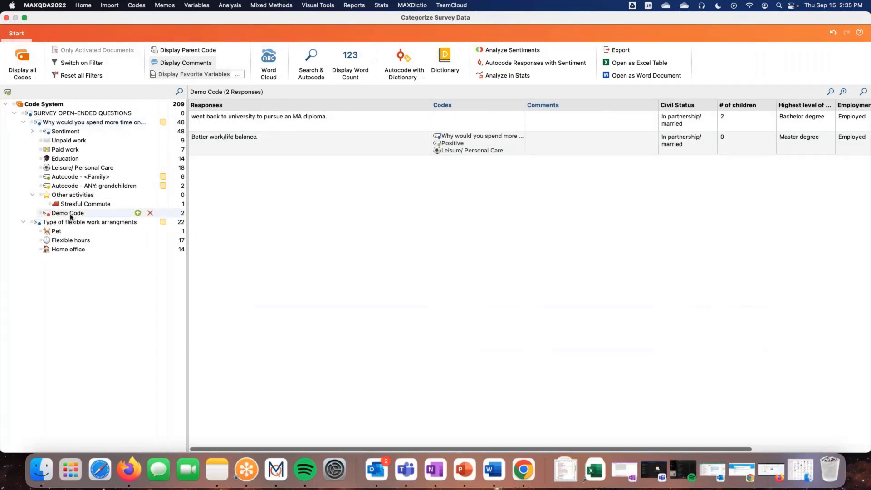
left_click(88, 122)
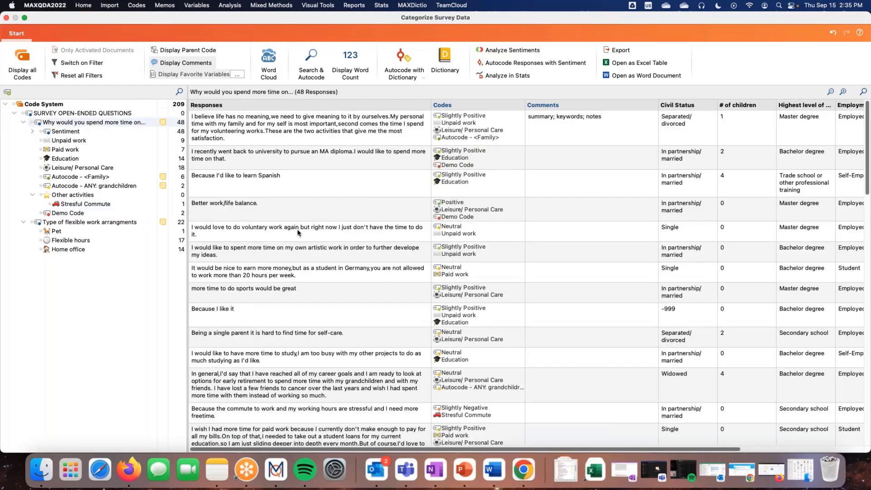
Assign Demo Code to the response about earning more money as a student and to "more time to do sports would be great"
left_click_drag(281, 281, 84, 213)
left_click(233, 293)
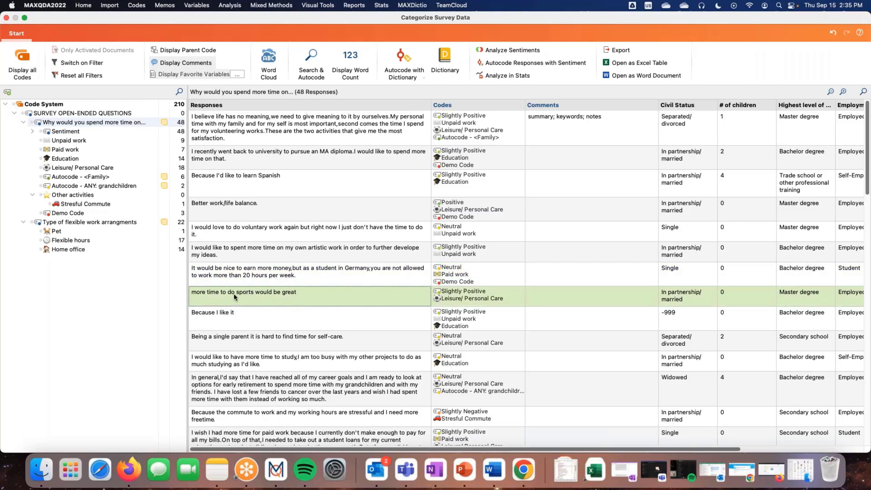
double_click(262, 292)
left_click_drag(220, 293, 100, 212)
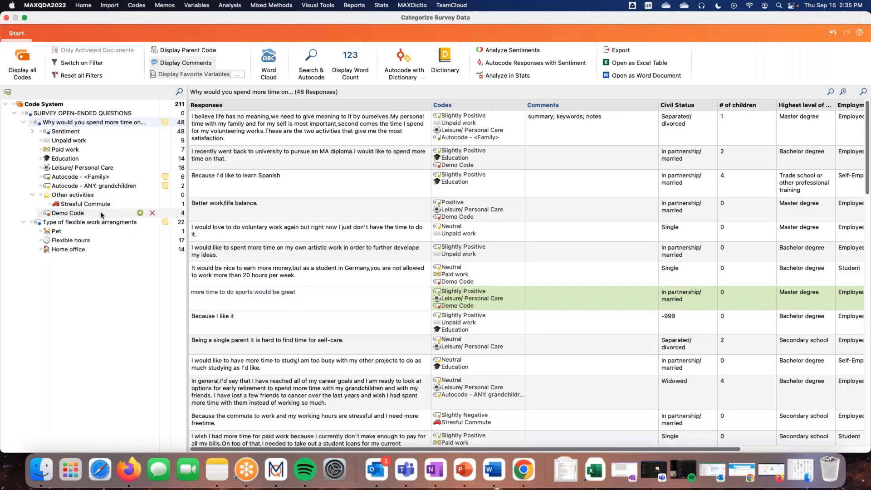